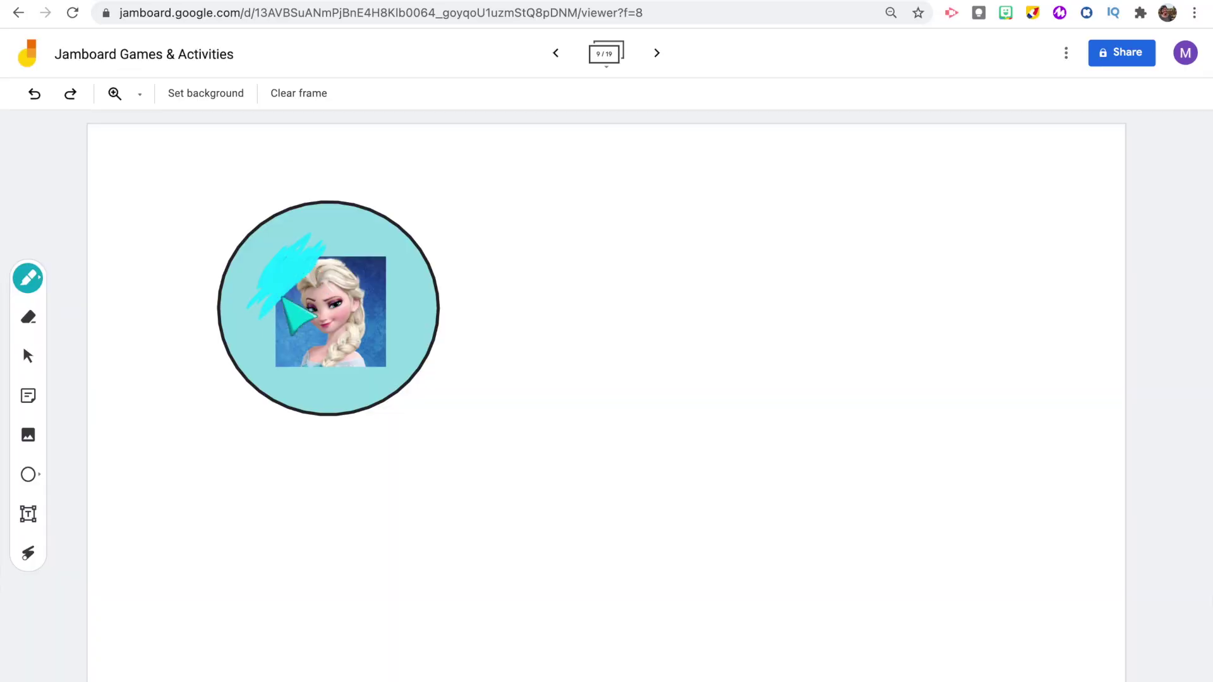
- Scribble thick cyan ink over the Elsa picture inside the circle until it is hidden
mouse_move(284, 258)
left_mouse_down()
mouse_move(271, 262)
mouse_move(314, 350)
mouse_move(352, 341)
mouse_move(278, 388)
mouse_move(287, 367)
left_mouse_up()
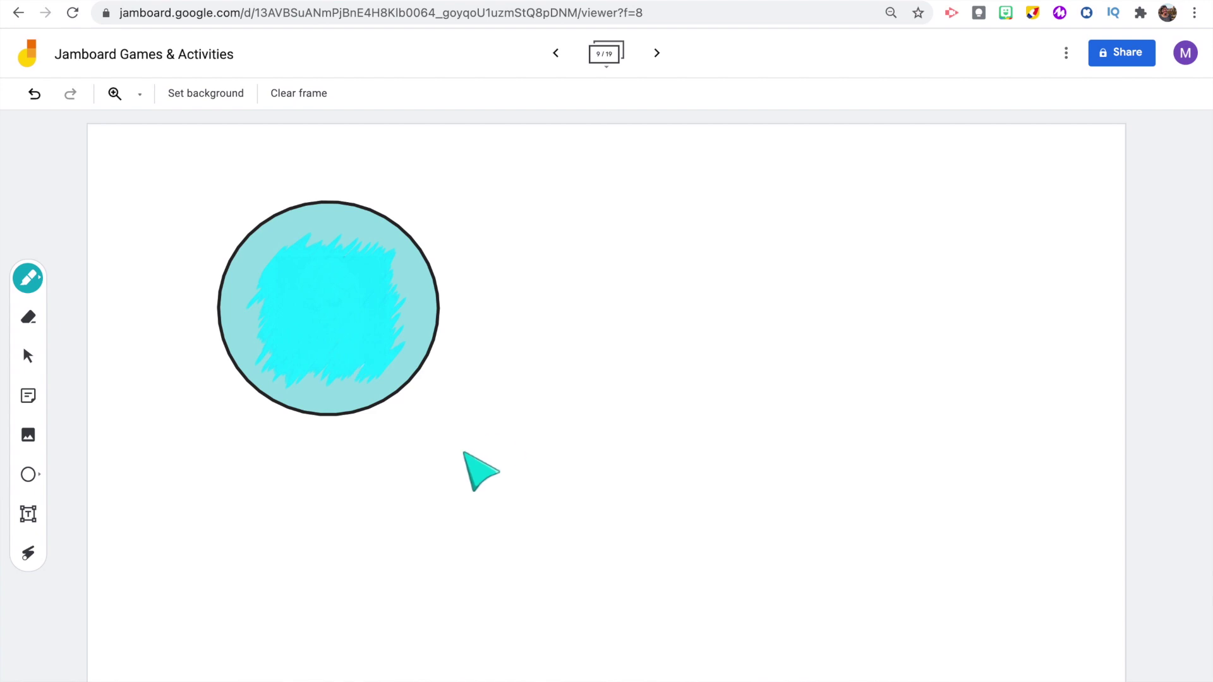
- Erase the cyan scribble with the eraser to reveal the picture in the circle
key("e")
mouse_move(161, 344)
left_mouse_down()
mouse_move(273, 360)
mouse_move(386, 319)
left_mouse_up()
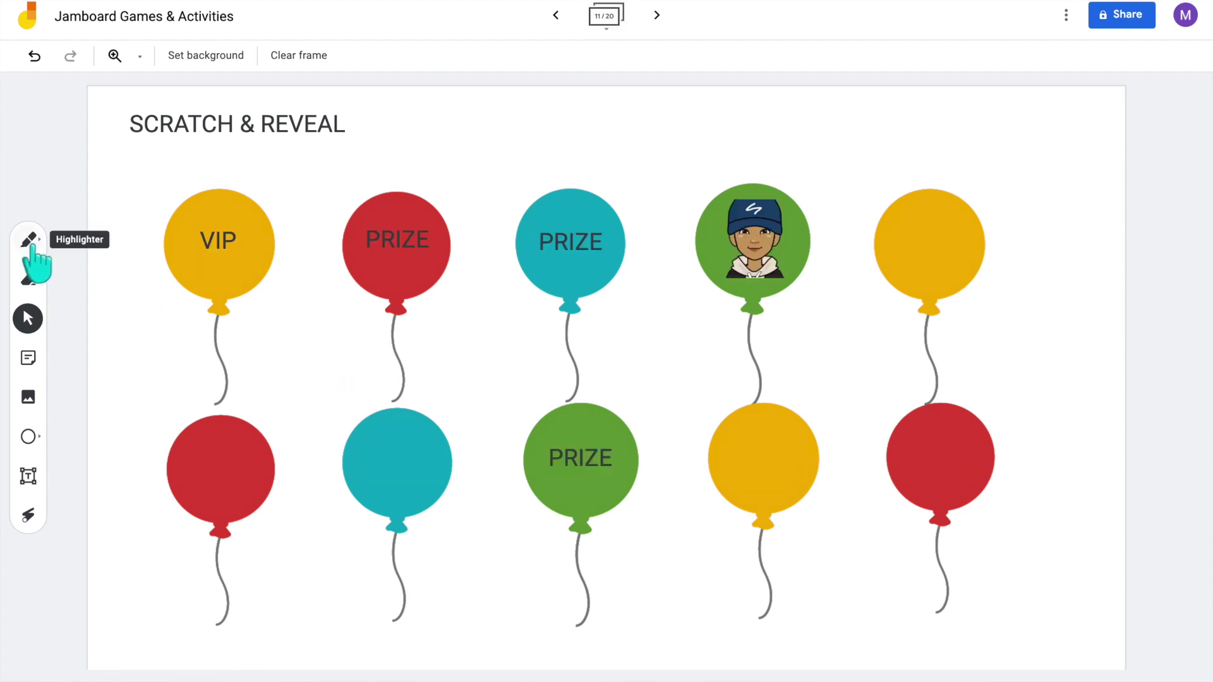
- Hide the VIP balloon word under yellow ink, then pick green ink
left_click(27, 239)
left_click(109, 309)
mouse_move(204, 224)
left_mouse_down()
mouse_move(198, 257)
mouse_move(237, 225)
mouse_move(203, 239)
mouse_move(228, 234)
left_mouse_up()
left_click(28, 240)
left_click(146, 273)
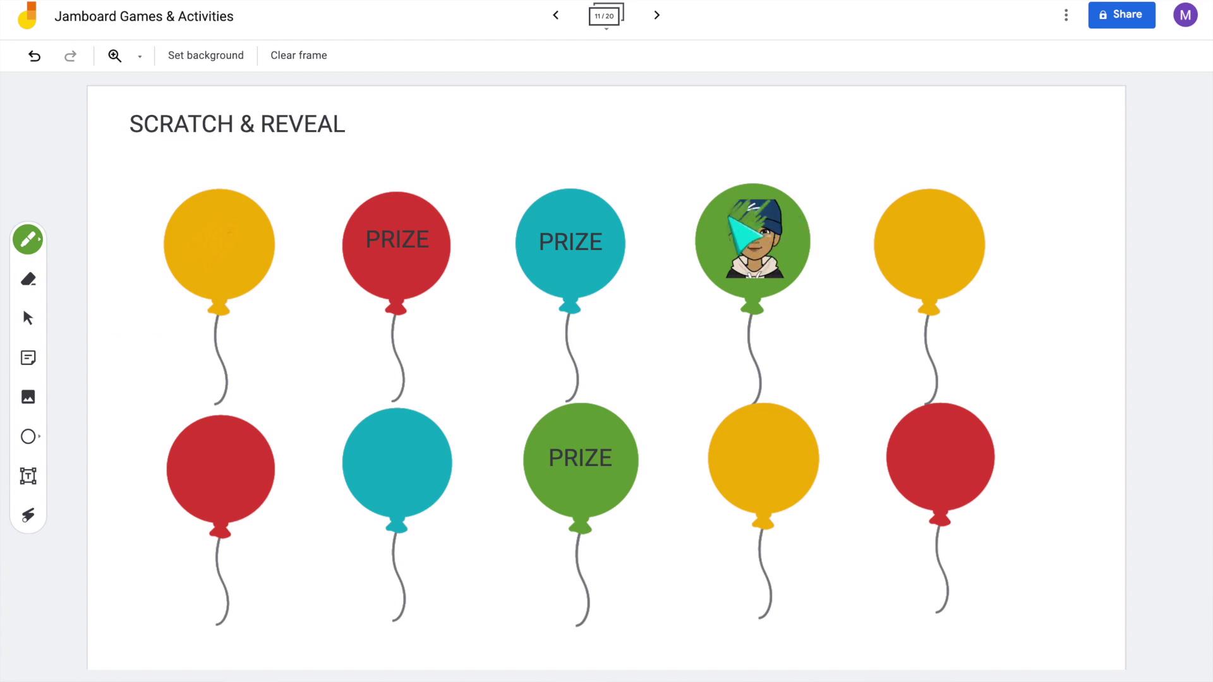
- On the next balloons frame, erase the green balloon to reveal the hidden cartoon face
left_click(607, 28)
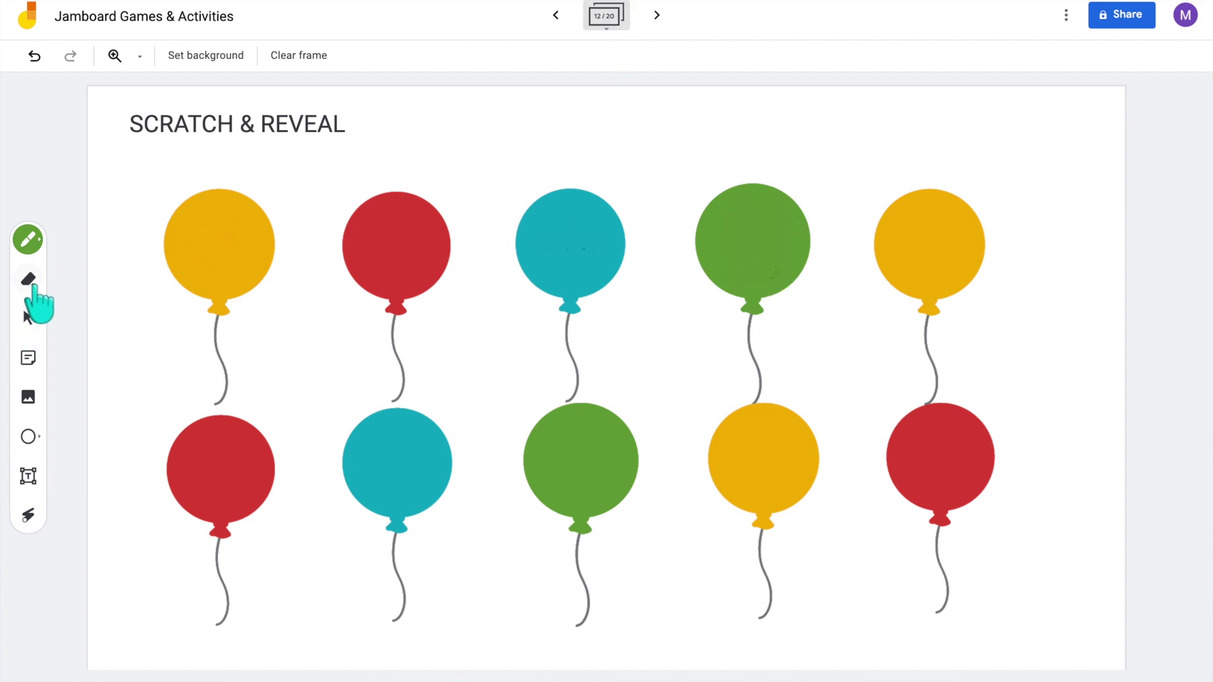
left_click(27, 278)
mouse_move(733, 198)
left_mouse_down()
mouse_move(717, 238)
mouse_move(768, 239)
left_mouse_up()
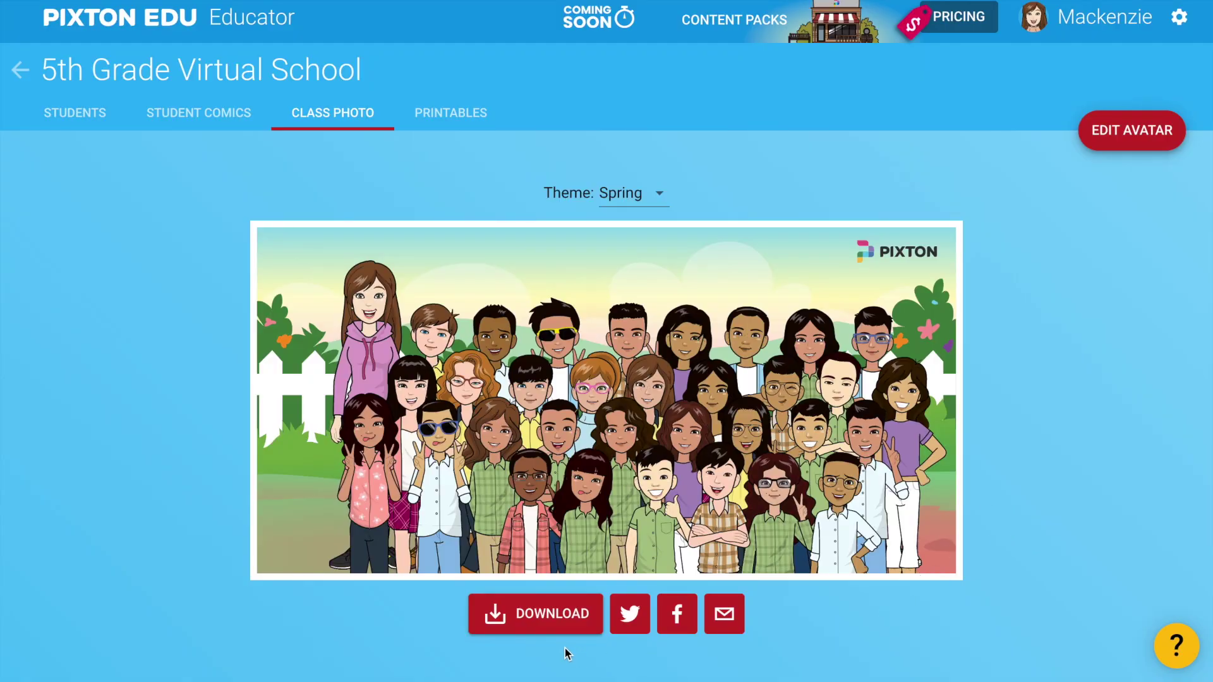
- Download the Spring class photo from Pixton EDU as an image
left_click(519, 622)
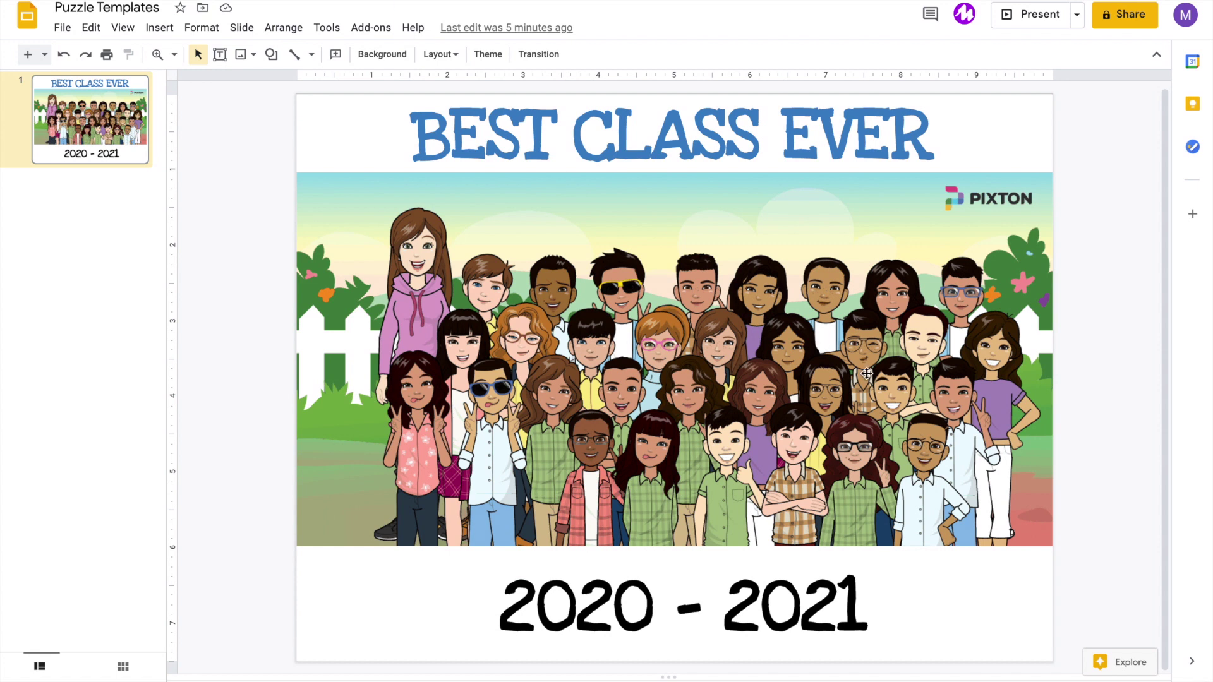
- Check the class photo, BEST CLASS EVER title and 2020 - 2021 text on the slide
left_click(905, 388)
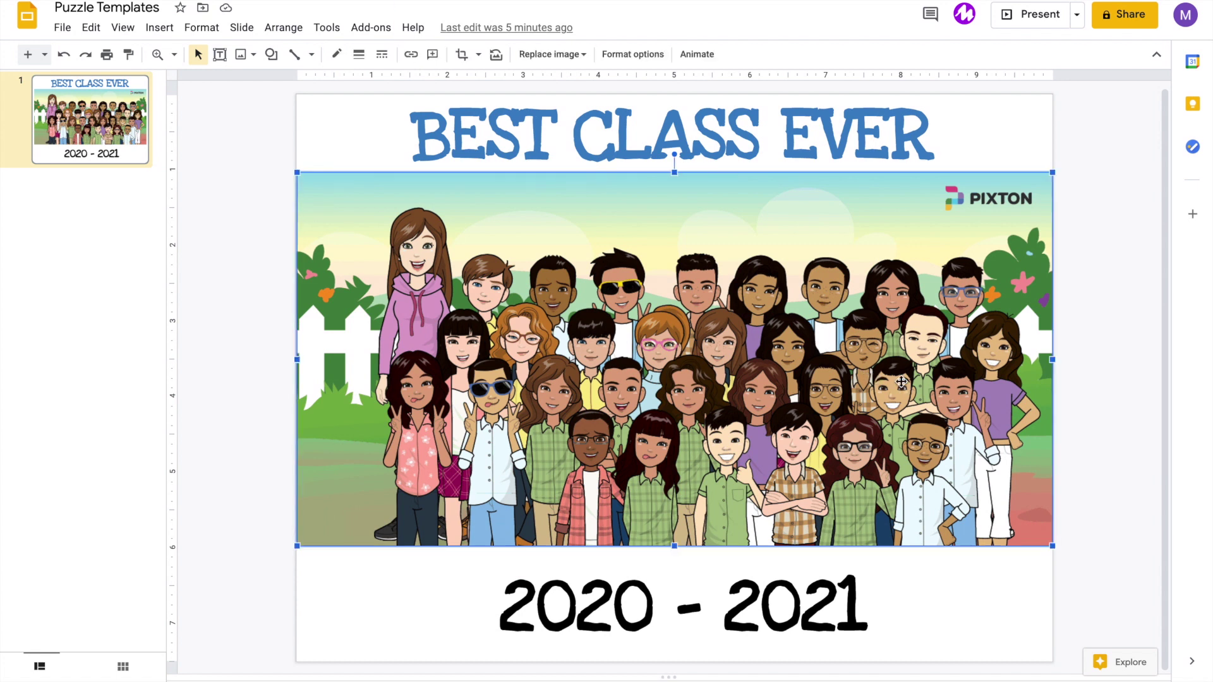
left_click(793, 152)
left_click(795, 597)
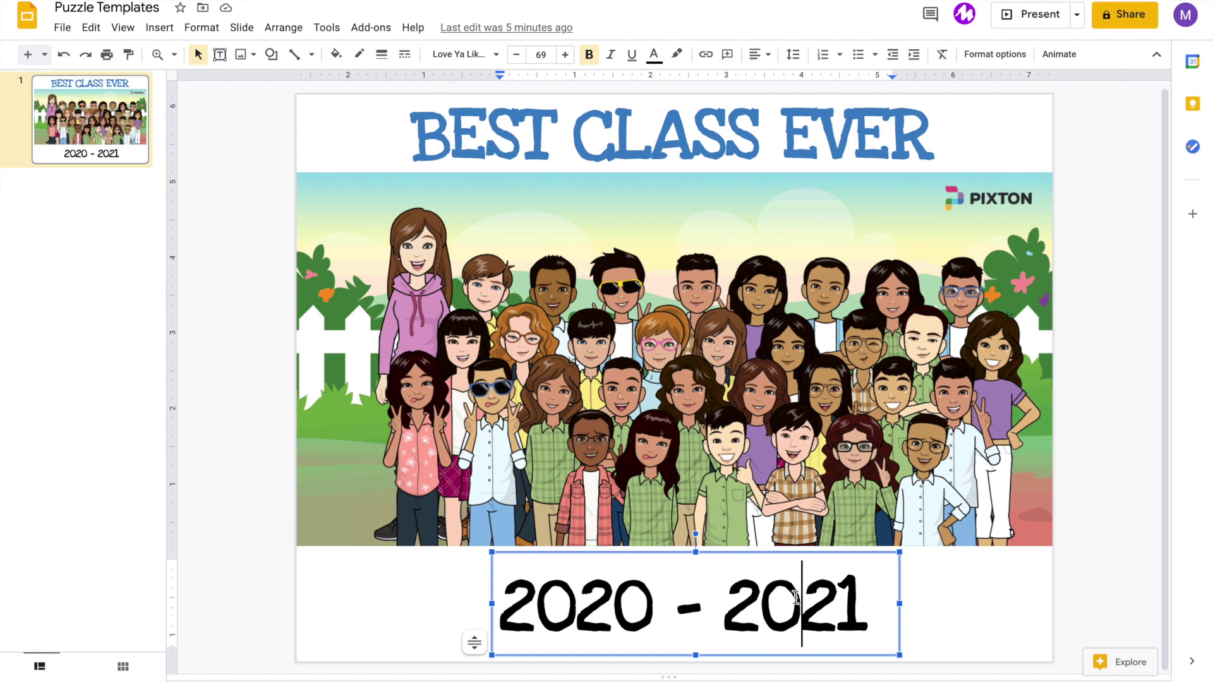
left_click(1096, 523)
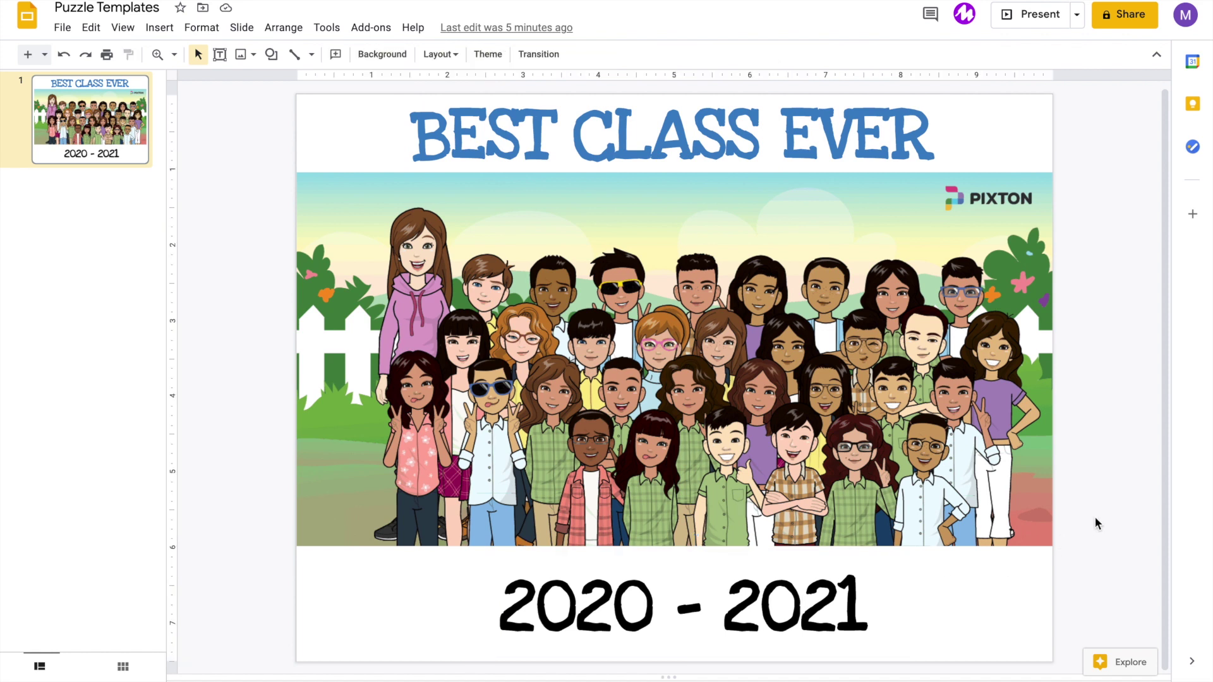
- Download the current slide as the PNG image Puzzle Templates.png
left_click(63, 29)
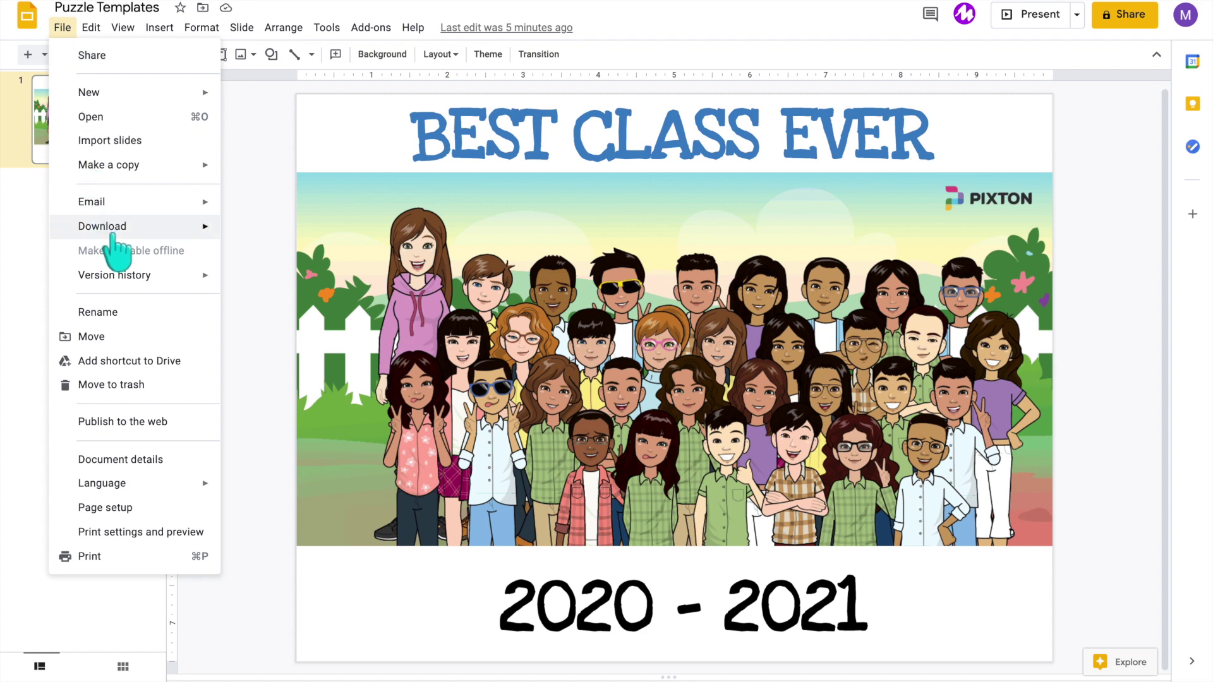
mouse_move(113, 234)
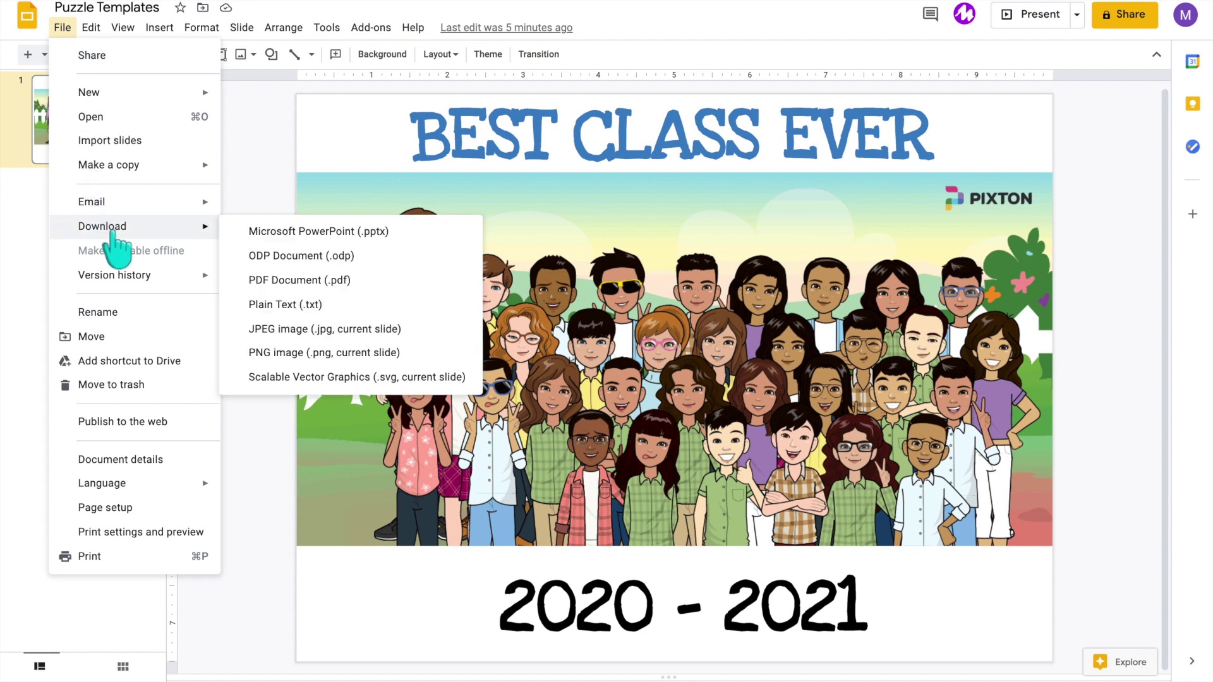
left_click(273, 352)
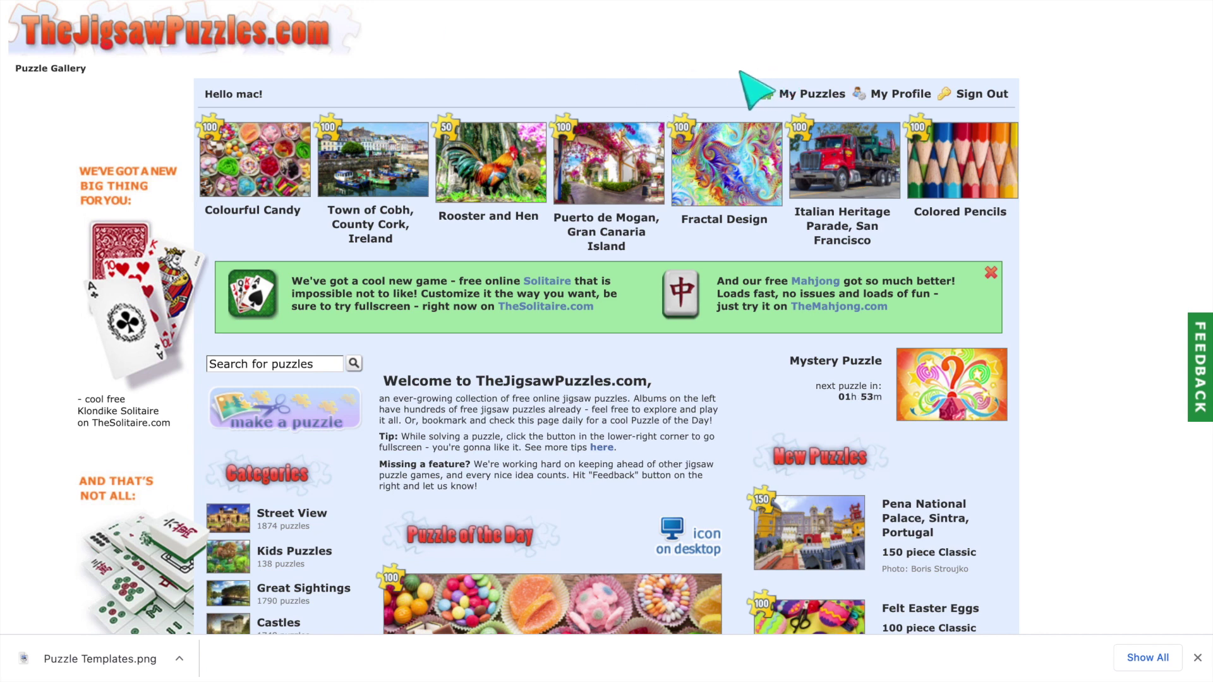
- Start a new puzzle in My Puzzles by uploading Puzzle Templates.png
left_click(807, 98)
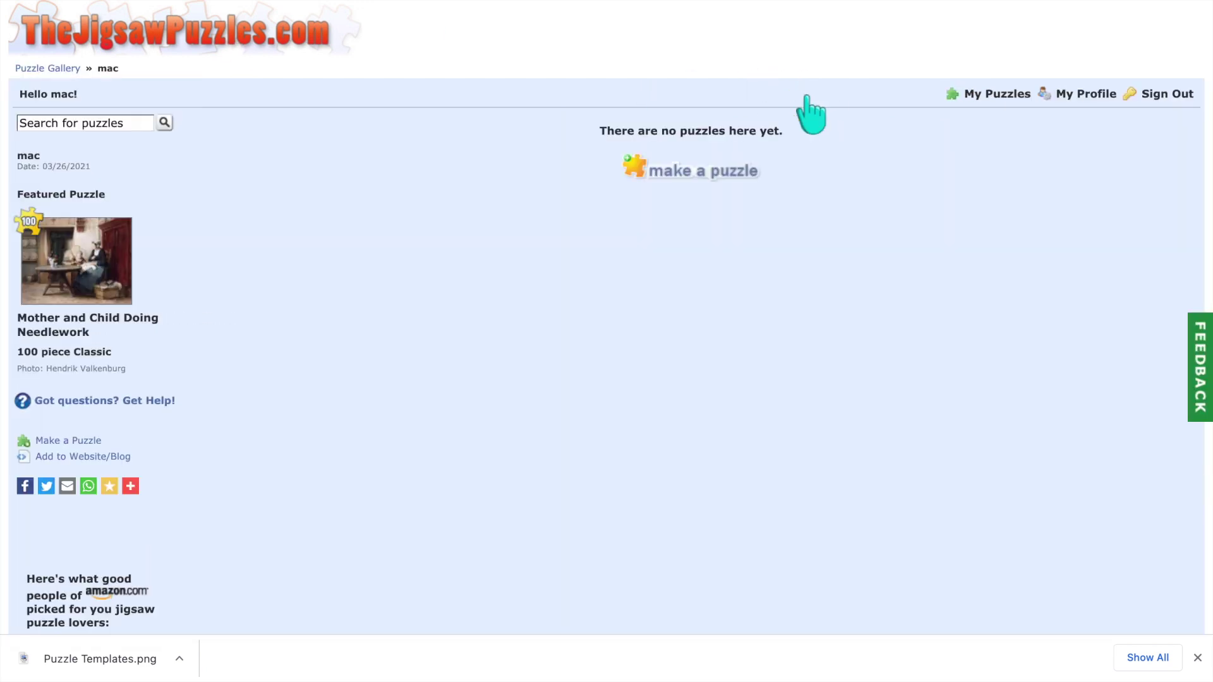
left_click(706, 174)
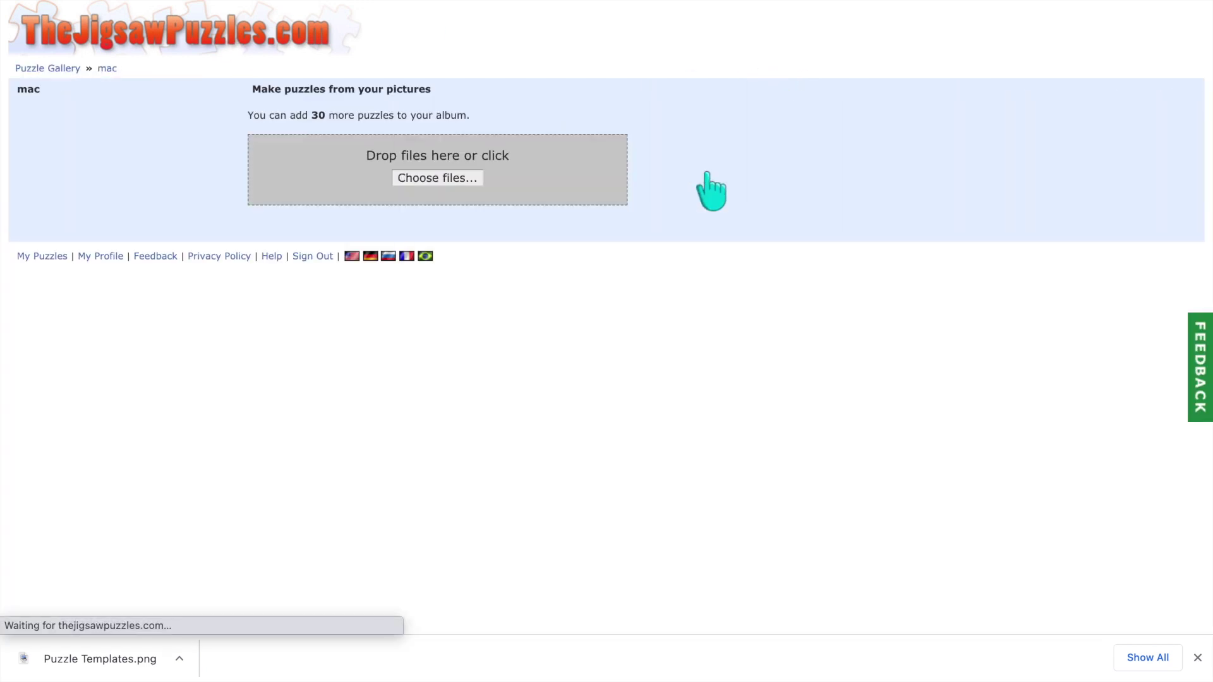
left_click_drag(96, 658, 396, 158)
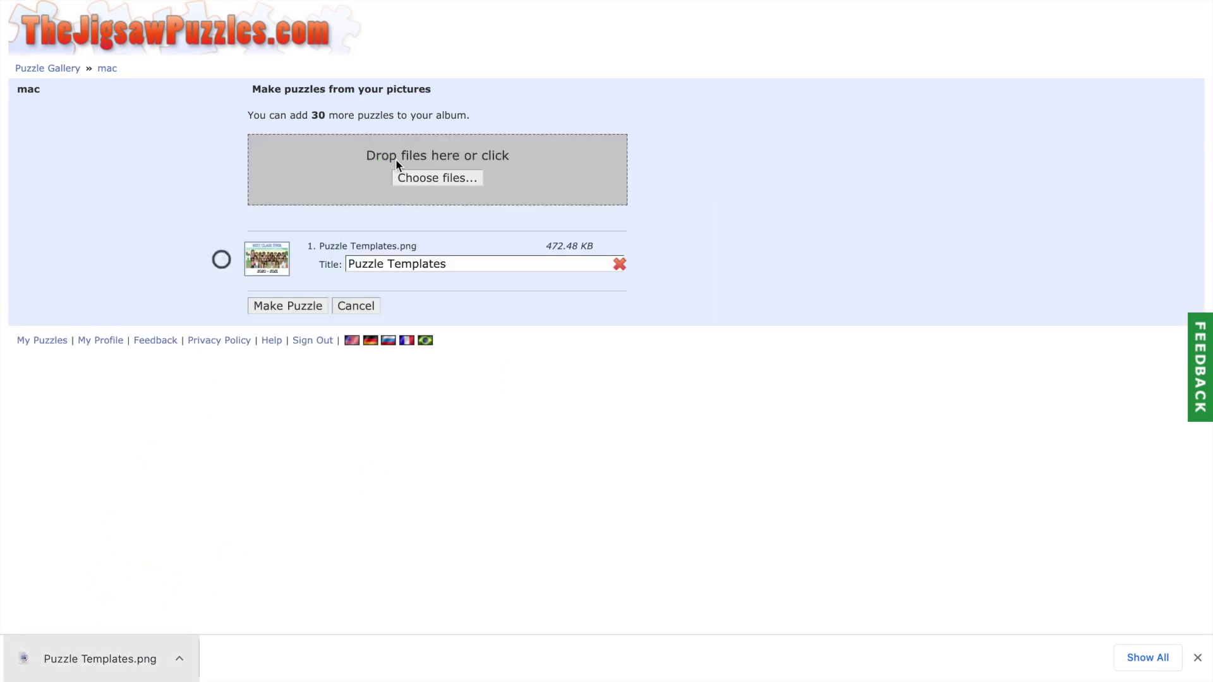
- Title the puzzle 'Class Photo Spring', create it, and leave its details unchanged
triple_click(466, 265)
type("Class Photo")
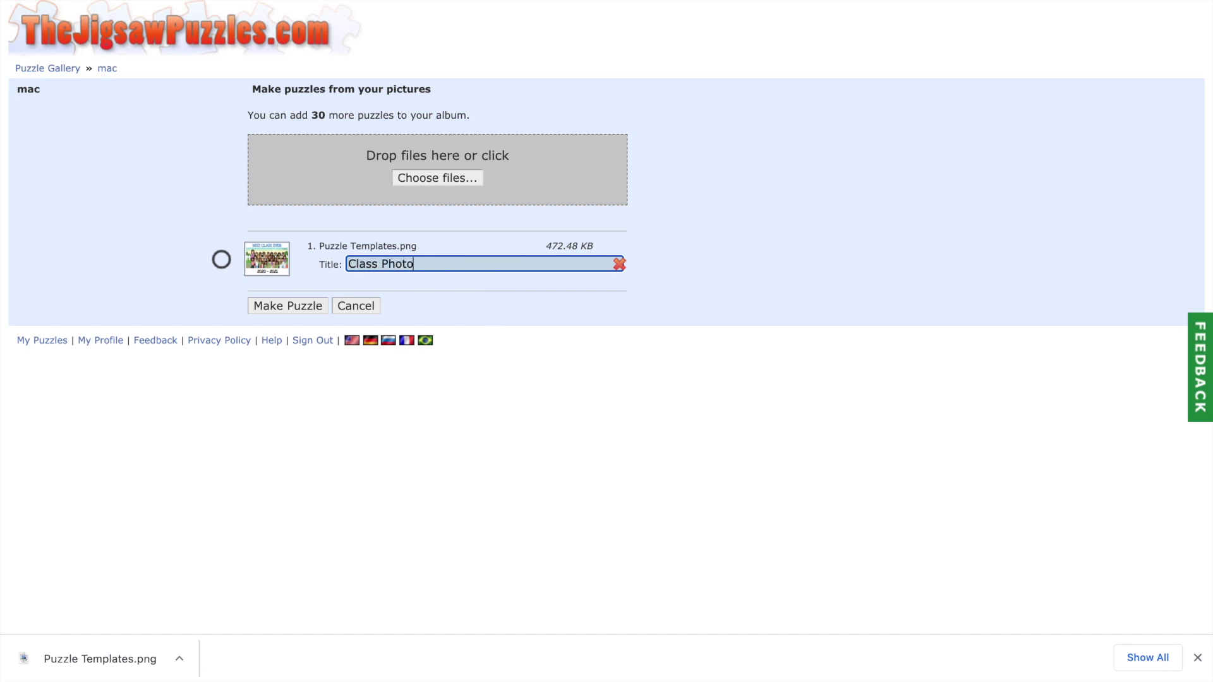
left_click(291, 305)
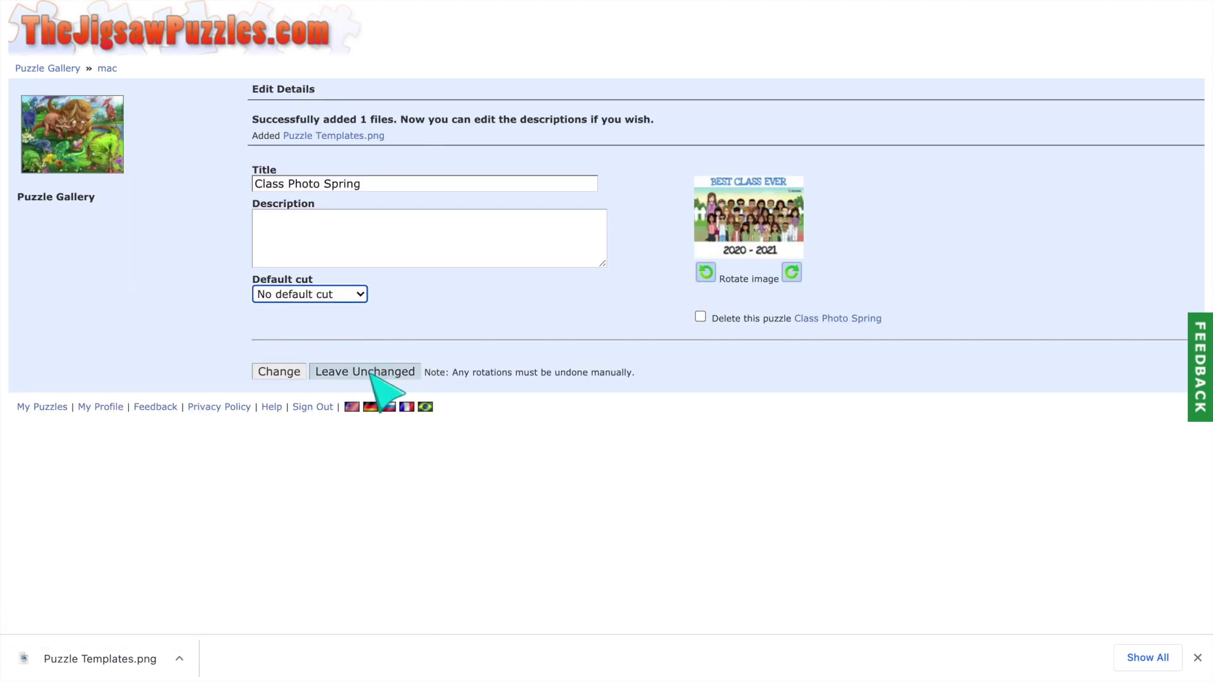
left_click(379, 372)
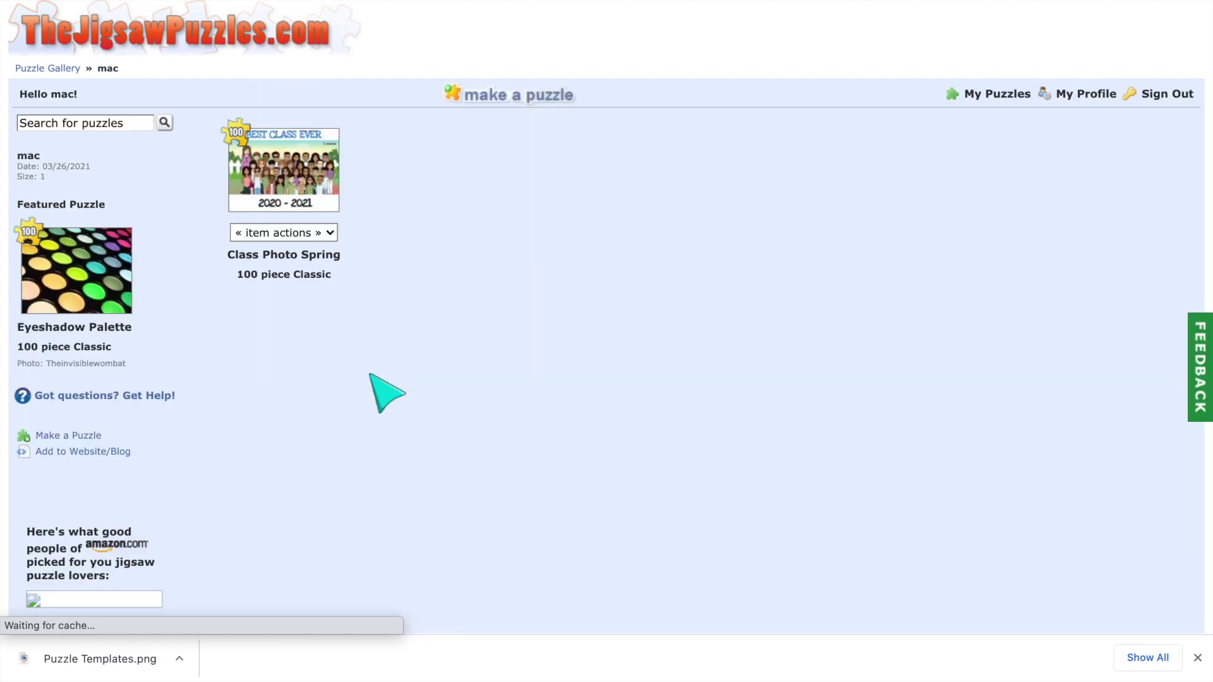
mouse_move(308, 177)
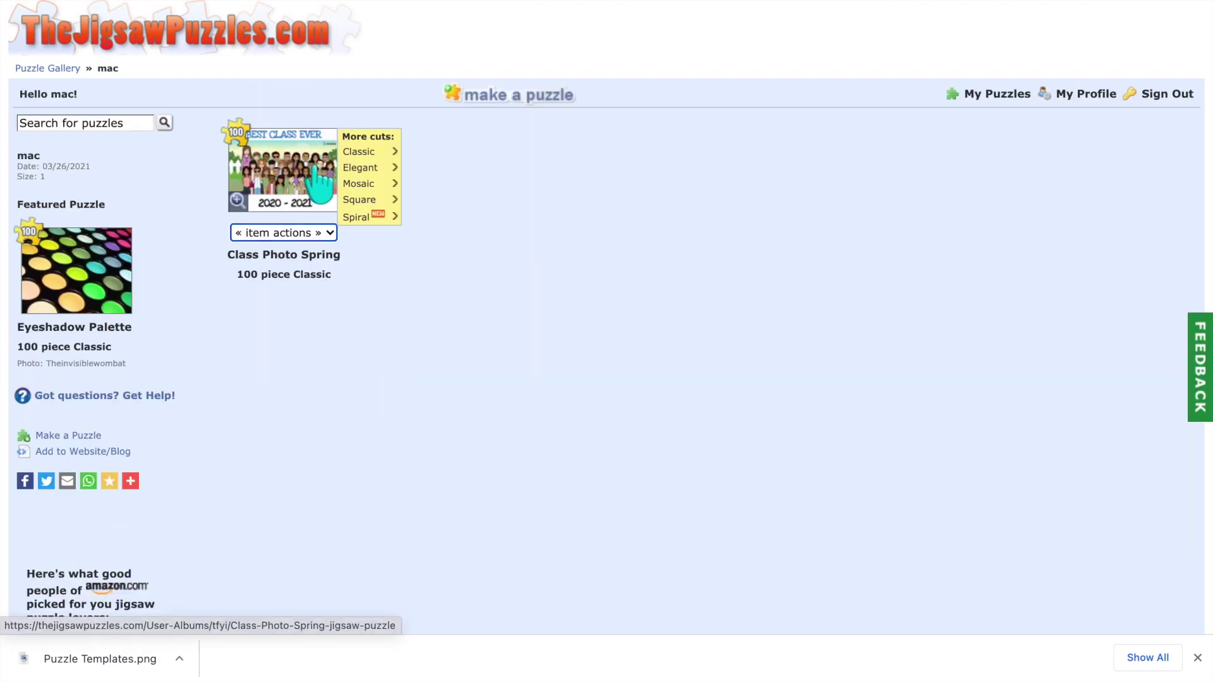
mouse_move(358, 152)
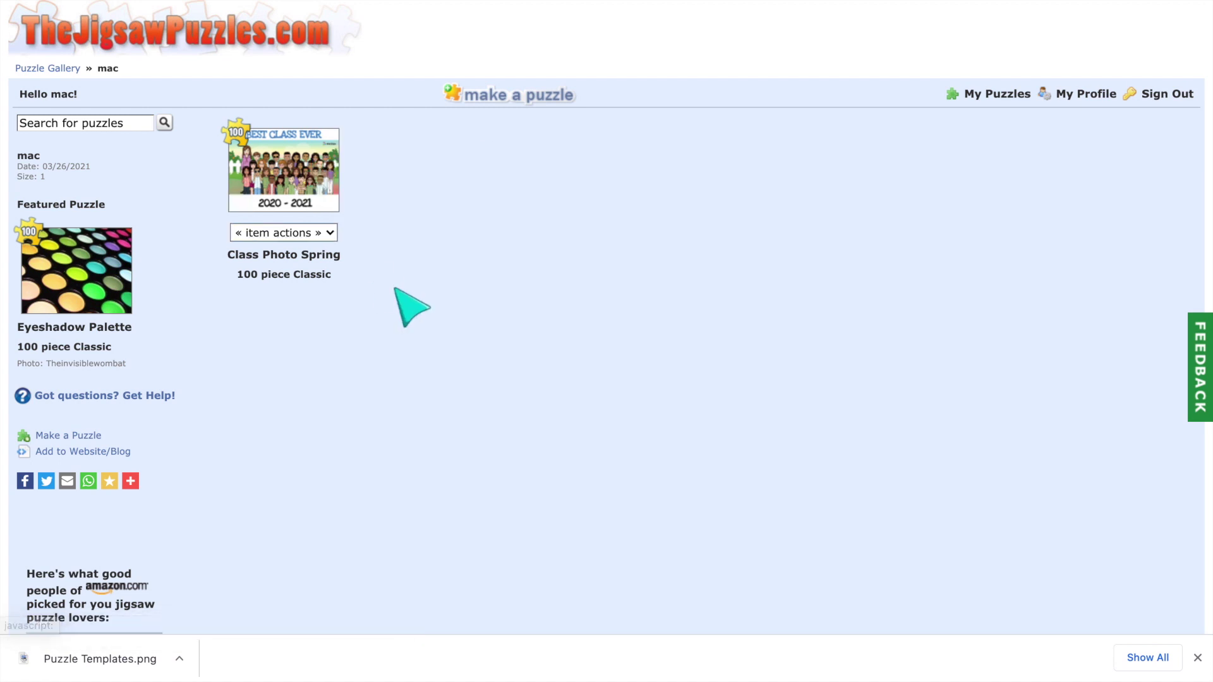
mouse_move(365, 199)
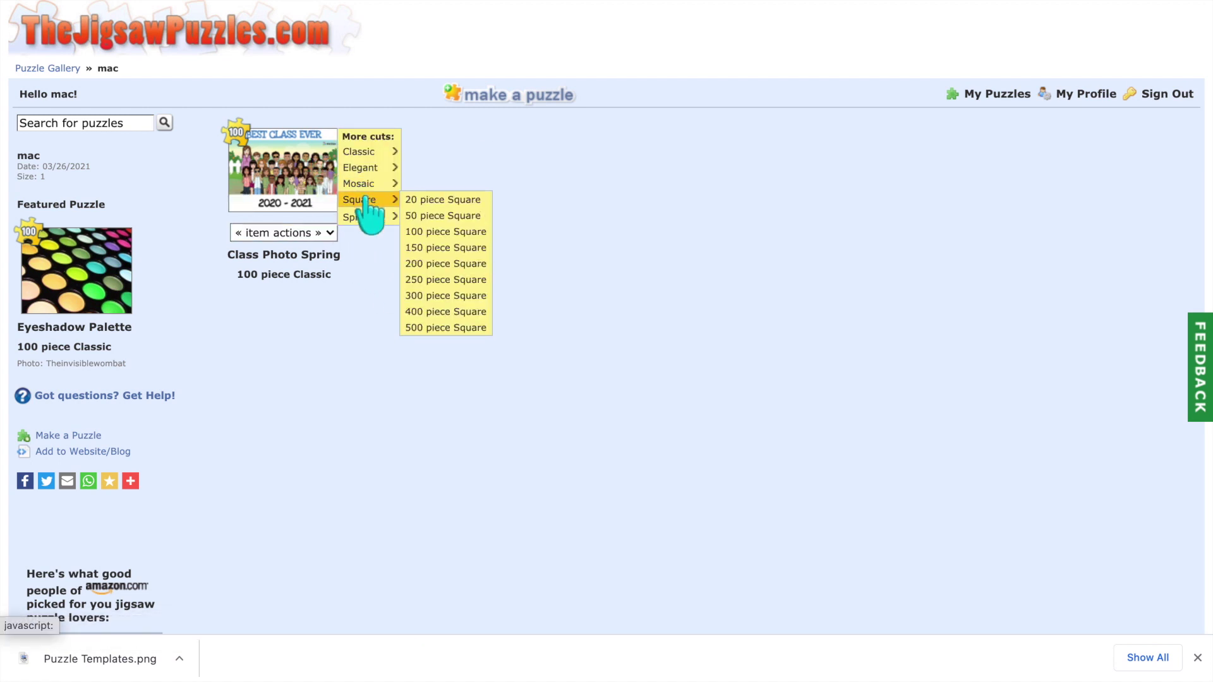
mouse_move(360, 221)
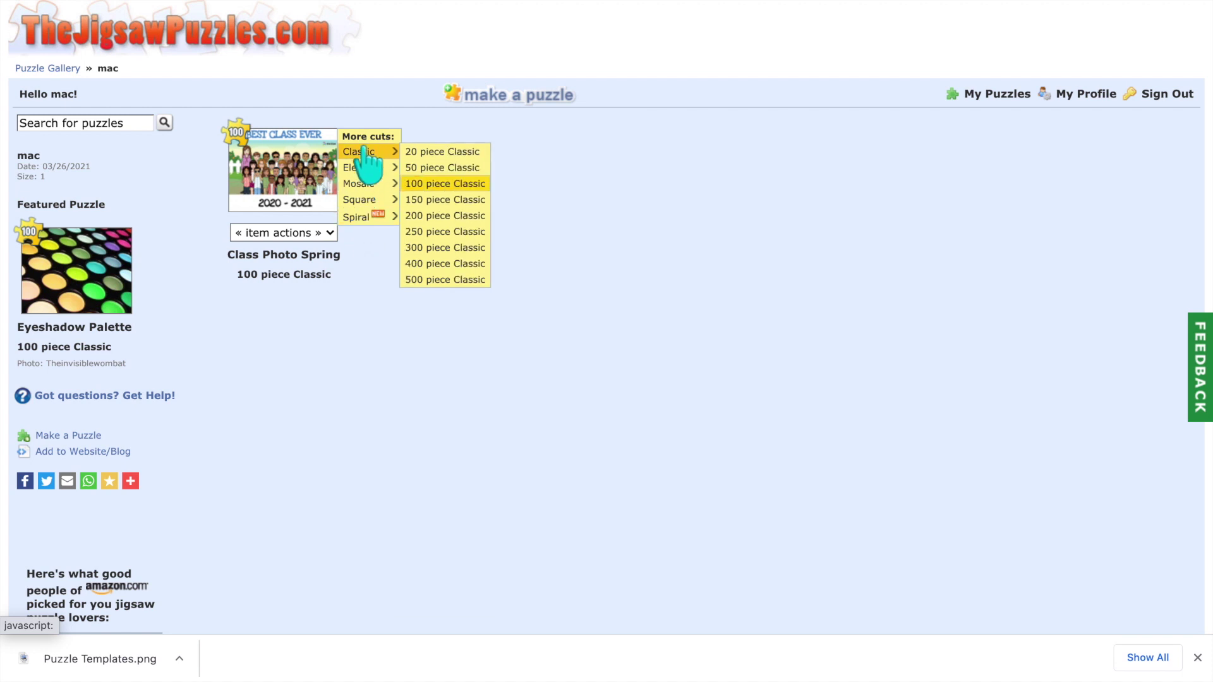
- Cut Class Photo Spring into 20 classic pieces and copy the piece images
left_click(429, 152)
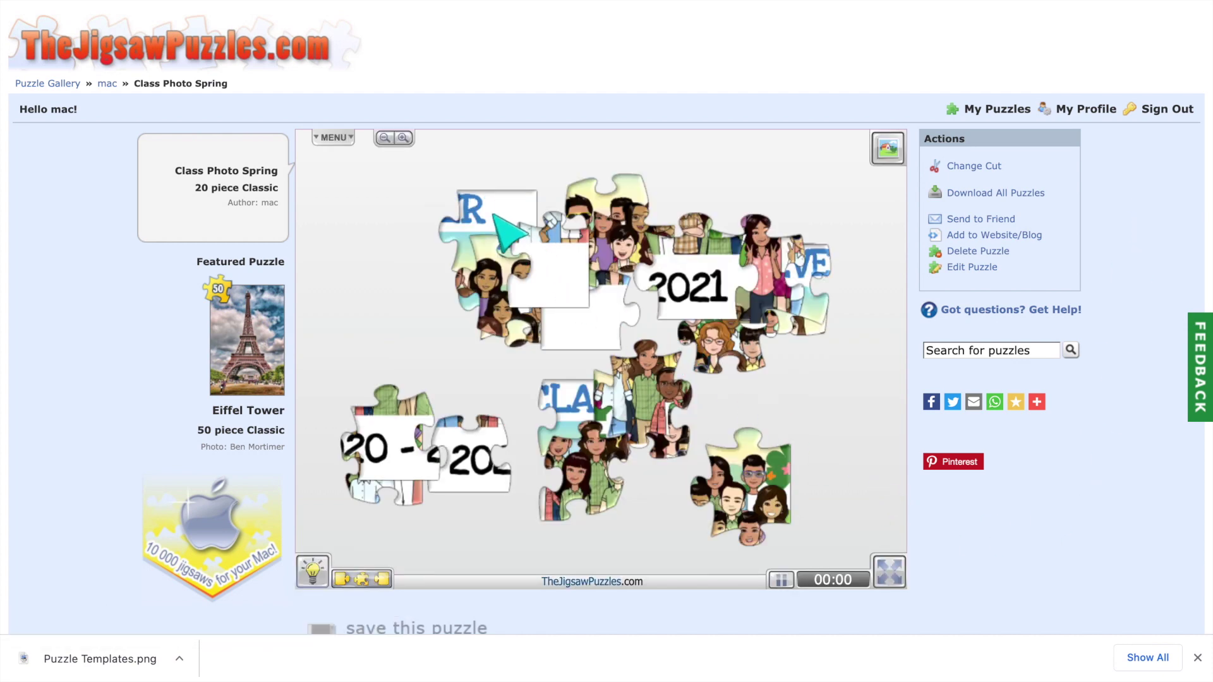
left_click_drag(493, 215, 455, 211)
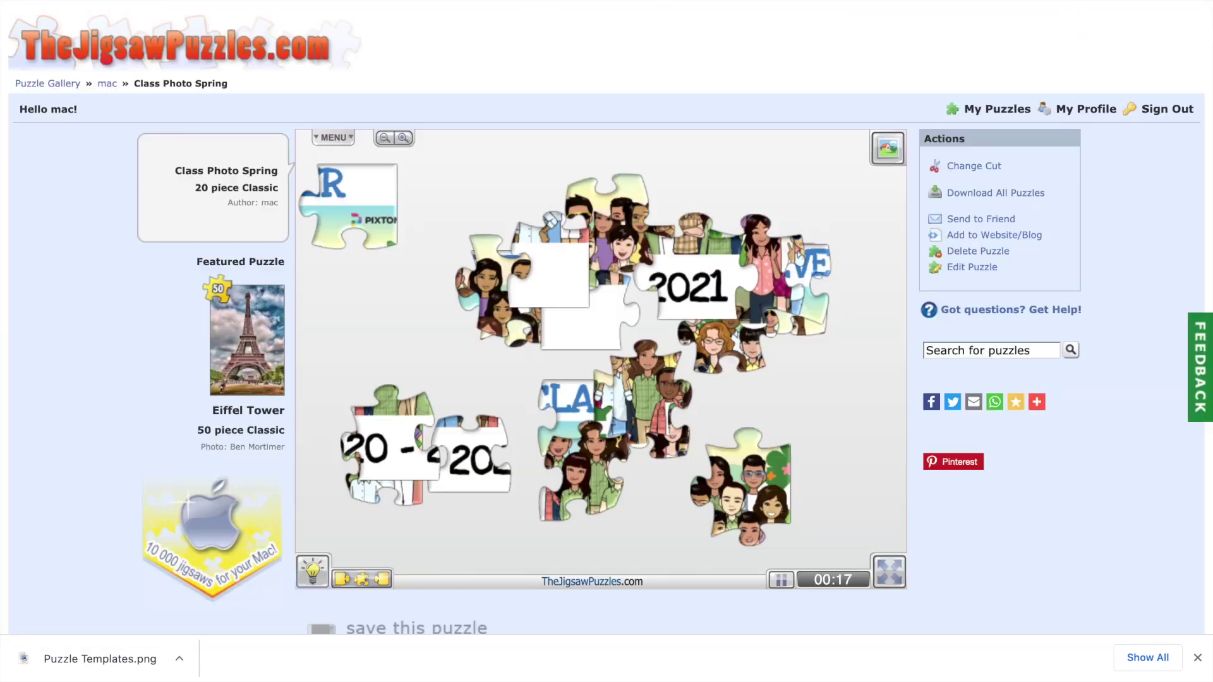
left_click_drag(549, 278, 352, 217)
right_click(456, 171)
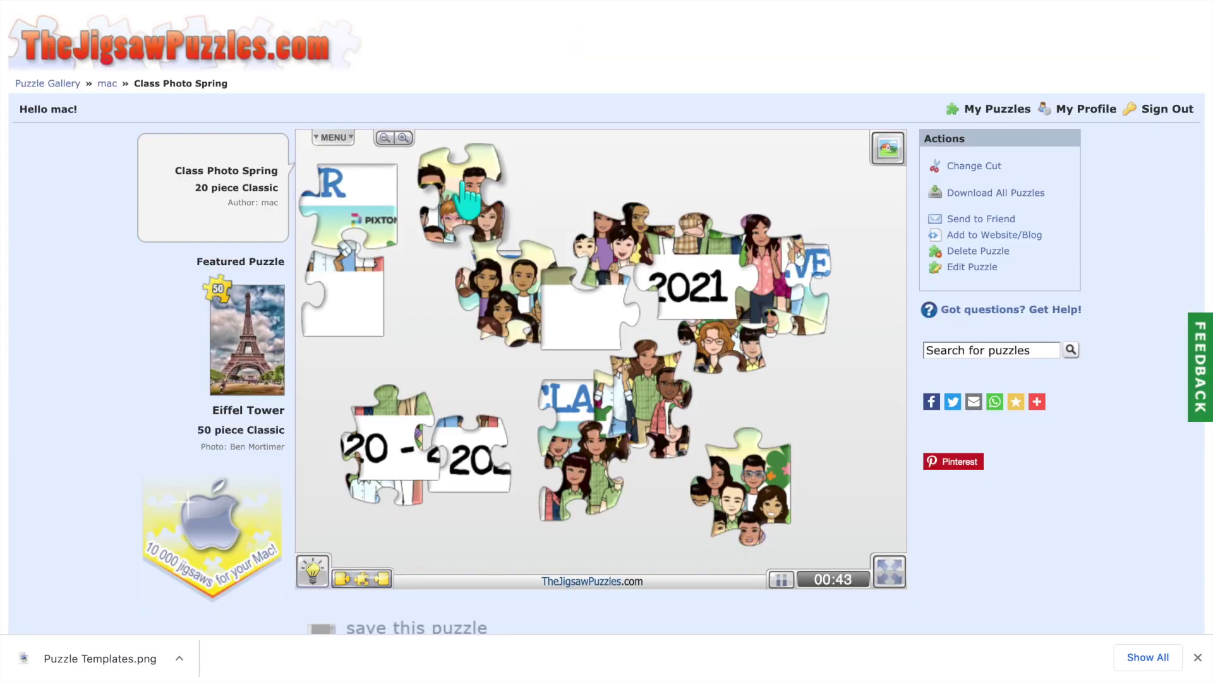
right_click(509, 166)
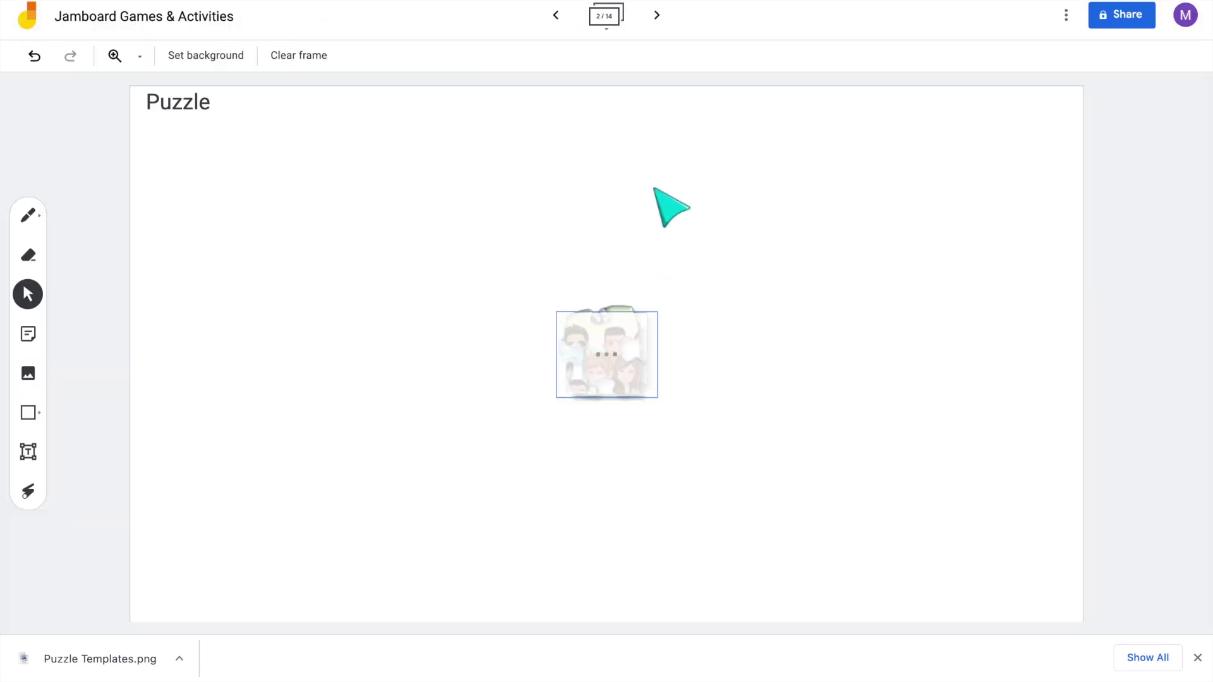
- Scatter the pasted puzzle pieces across the Jamboard Puzzle frame
left_click_drag(607, 354, 505, 221)
left_click_drag(606, 354, 749, 303)
left_click_drag(606, 354, 369, 489)
left_click_drag(606, 353, 698, 451)
left_click_drag(606, 354, 353, 246)
left_click_drag(606, 354, 271, 356)
left_click_drag(606, 353, 852, 165)
left_click_drag(606, 354, 398, 139)
left_click_drag(607, 354, 209, 221)
left_click_drag(607, 354, 253, 473)
left_click_drag(607, 353, 625, 569)
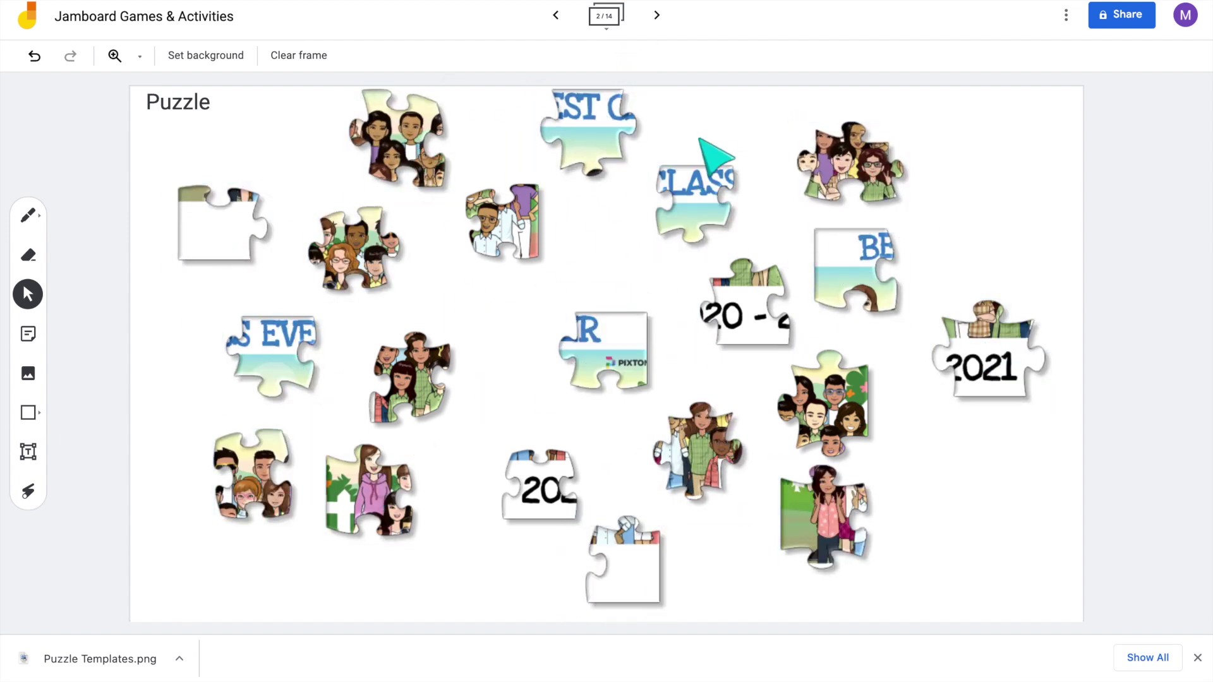
- Duplicate the Puzzle frame into frames 3, 4 and 5, one per group, and collapse the thumbnails
left_click(603, 17)
left_click(484, 40)
left_click(462, 39)
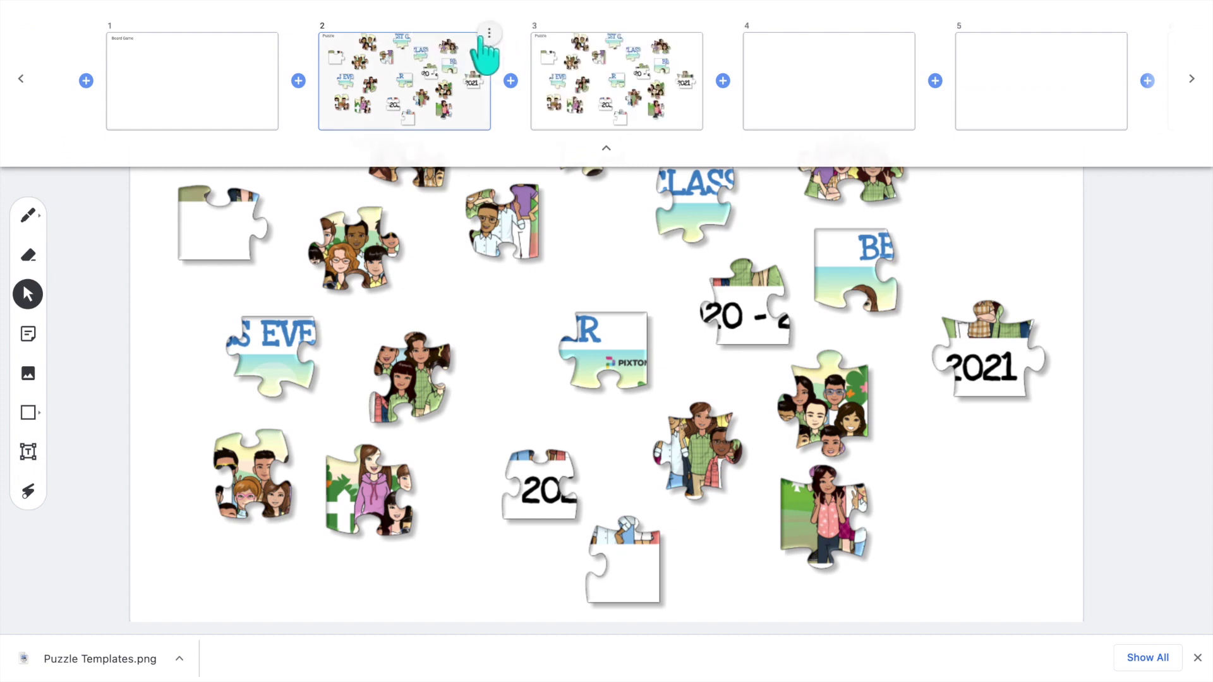
left_click(701, 33)
left_click(692, 39)
left_click(913, 33)
left_click(909, 39)
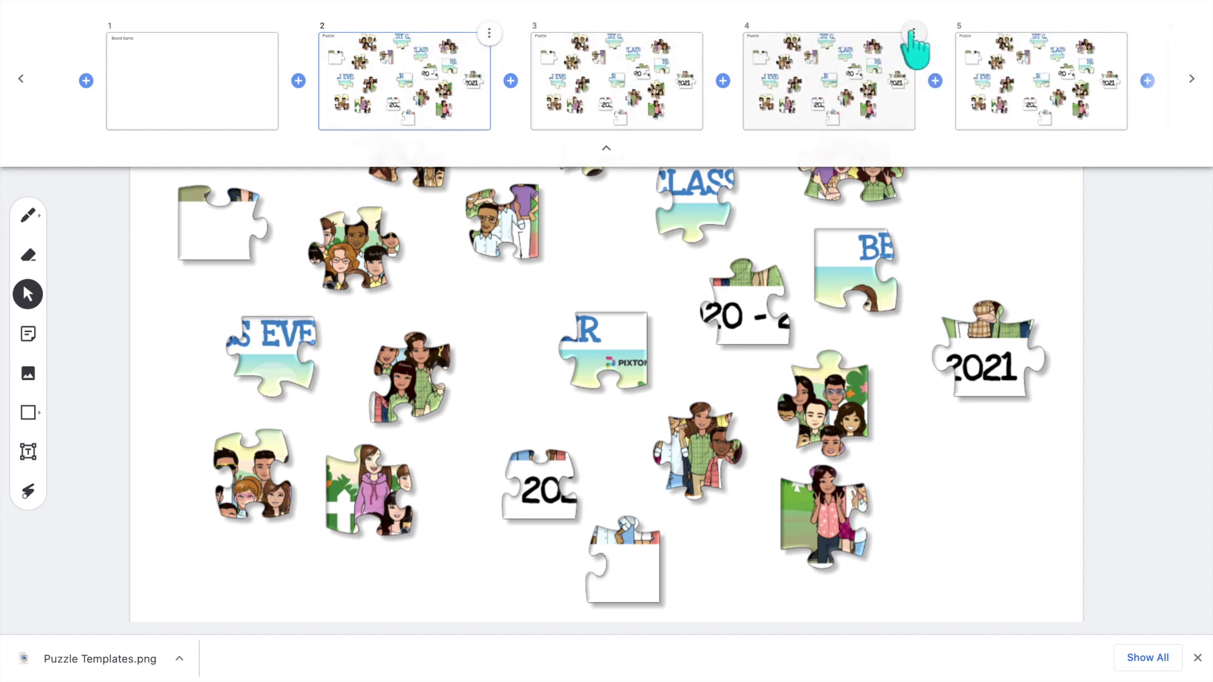
left_click(606, 148)
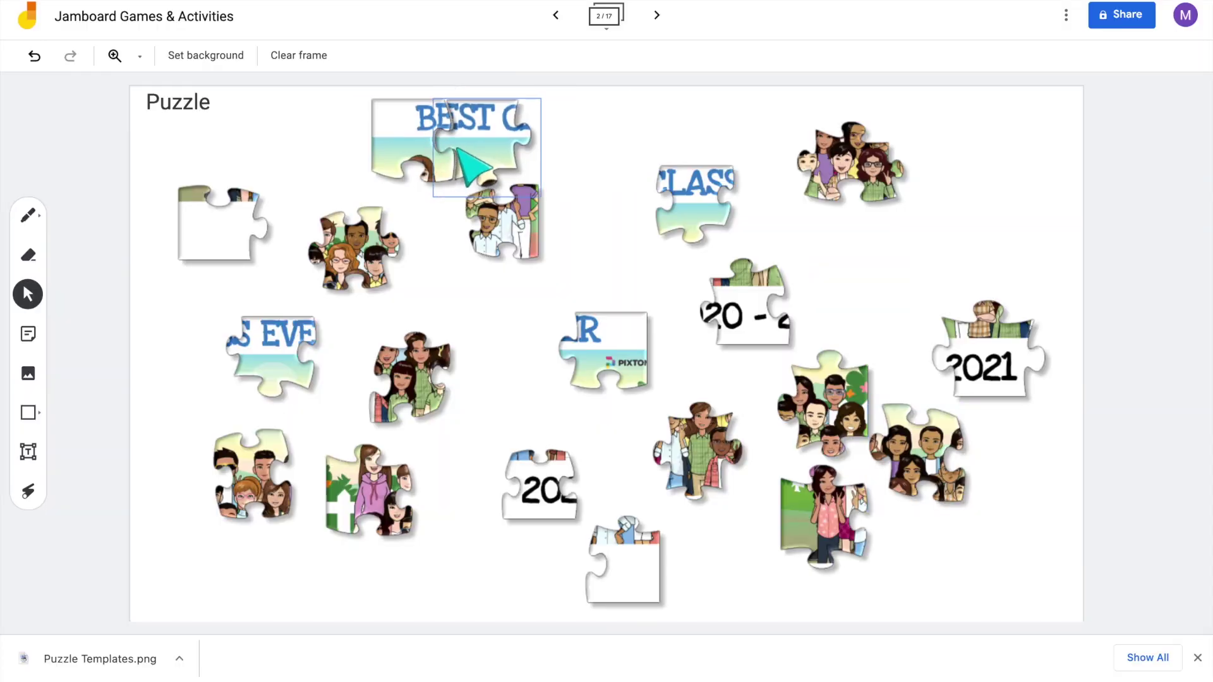
- Place the BEST CLASS EVER and 2020 - 2021 row pieces into position
left_click_drag(271, 353, 625, 136)
left_click_drag(695, 203, 549, 136)
left_click_drag(603, 351, 699, 127)
left_click_drag(745, 309, 571, 474)
left_click_drag(988, 360, 638, 474)
- Fit the left-column, middle and side pieces to complete the class photo puzzle
left_click_drag(369, 490, 411, 190)
left_click_drag(824, 515, 410, 271)
left_click_drag(278, 259, 422, 341)
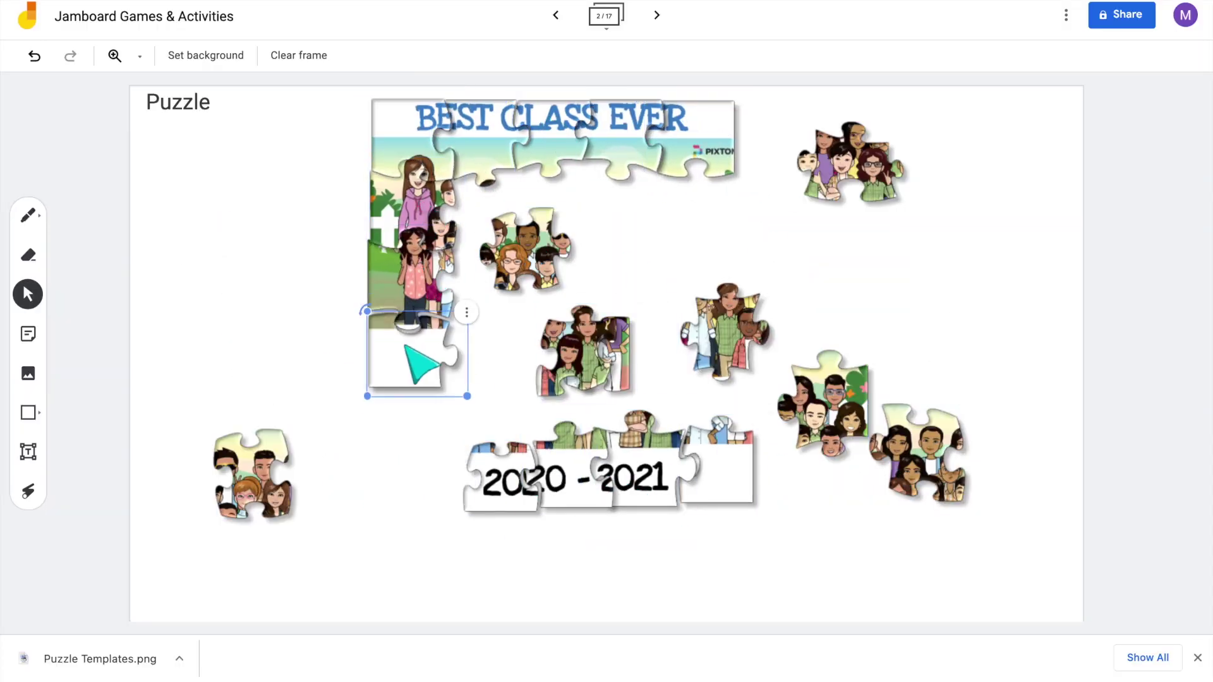
left_click_drag(499, 480, 561, 373)
left_click_drag(631, 480, 661, 401)
left_click_drag(524, 250, 525, 214)
left_click_drag(581, 351, 631, 271)
left_click_drag(852, 164, 708, 208)
left_click_drag(822, 404, 861, 320)
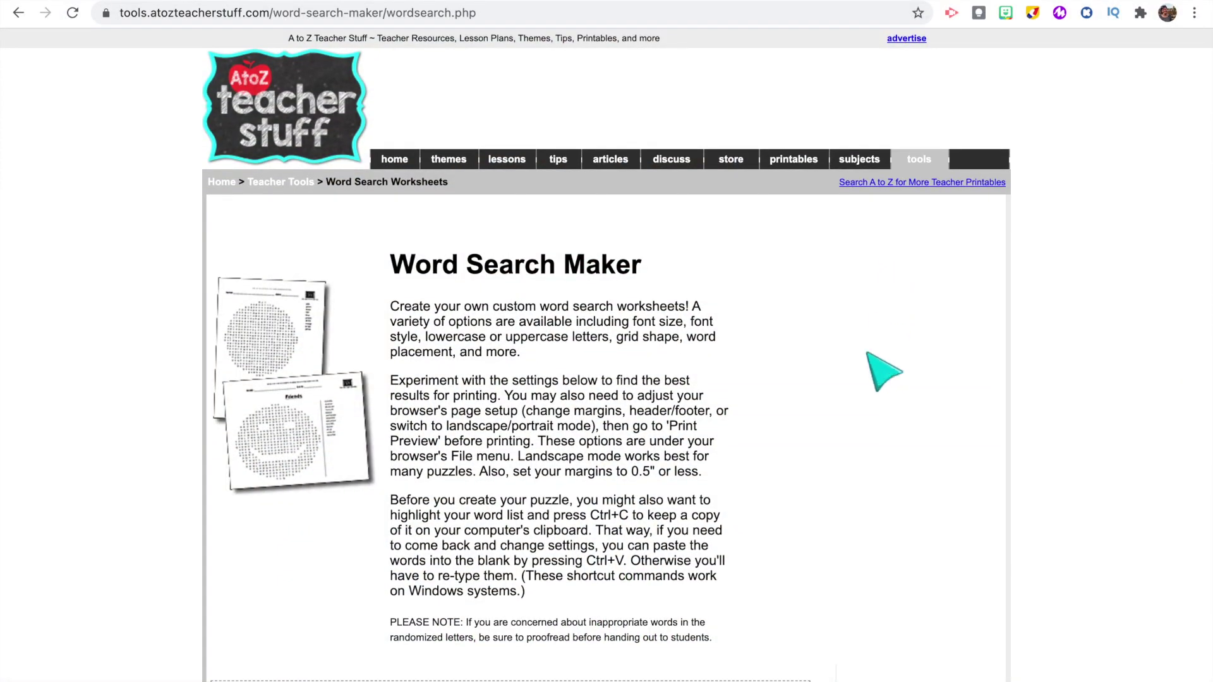
- Enter the title 'Class Family', paste the class names, and hide the word list
scroll(788, 473, "down", 4)
scroll(790, 475, "down", 2)
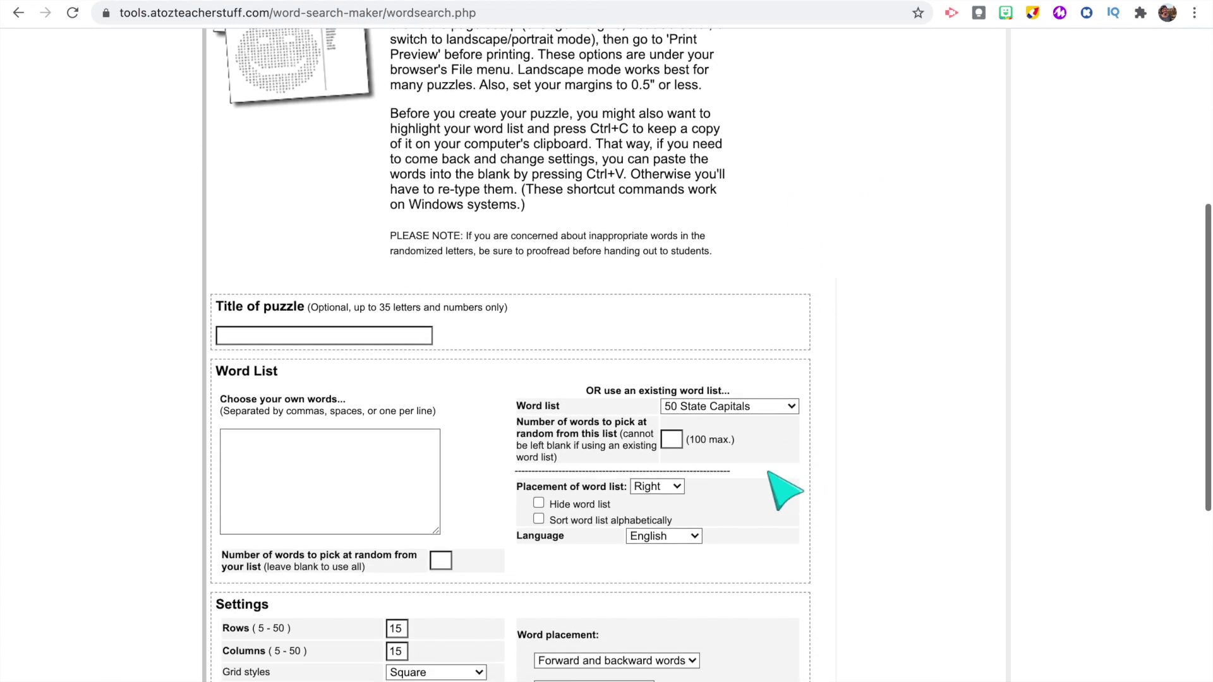
left_click(423, 336)
type("Class Family")
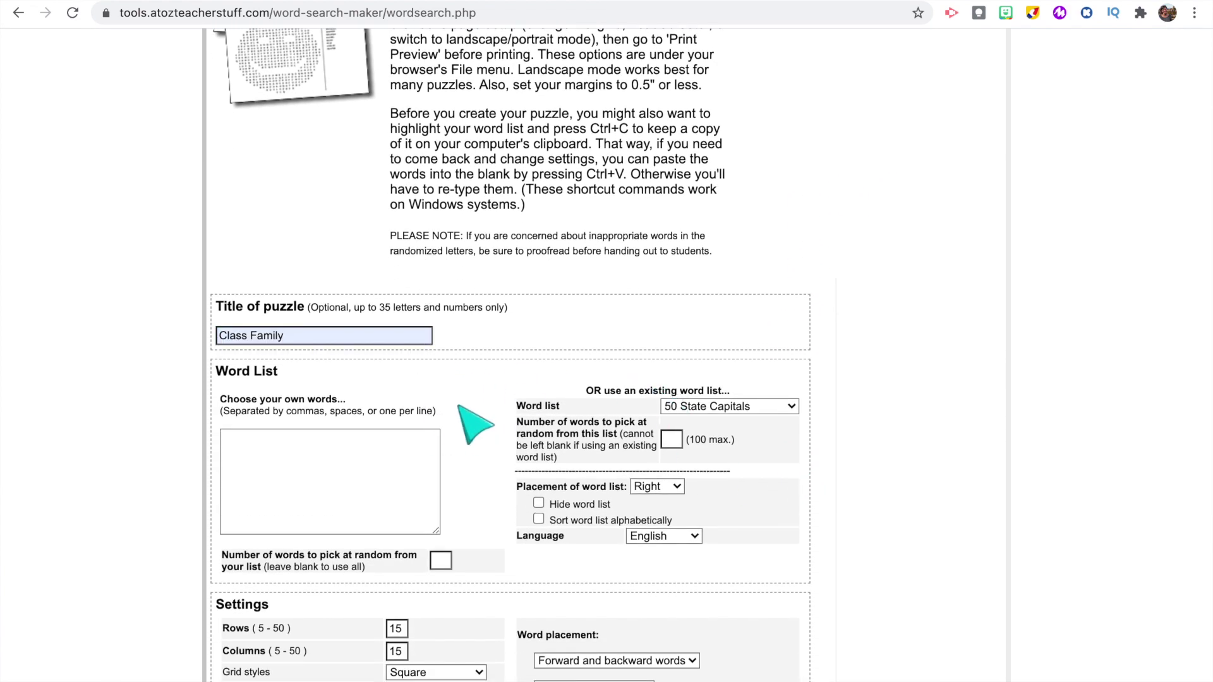
scroll(464, 415, "down", 1)
left_click(349, 402)
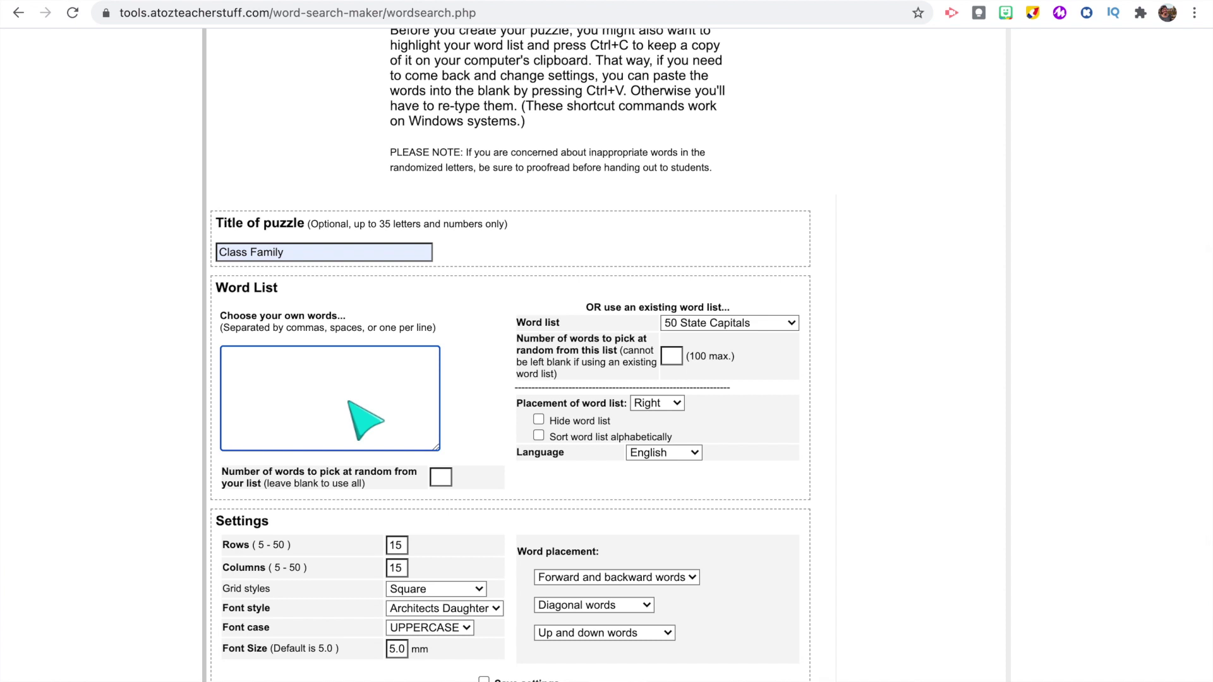
type("Hermione Ron Neville Harry David Alexis Seamus")
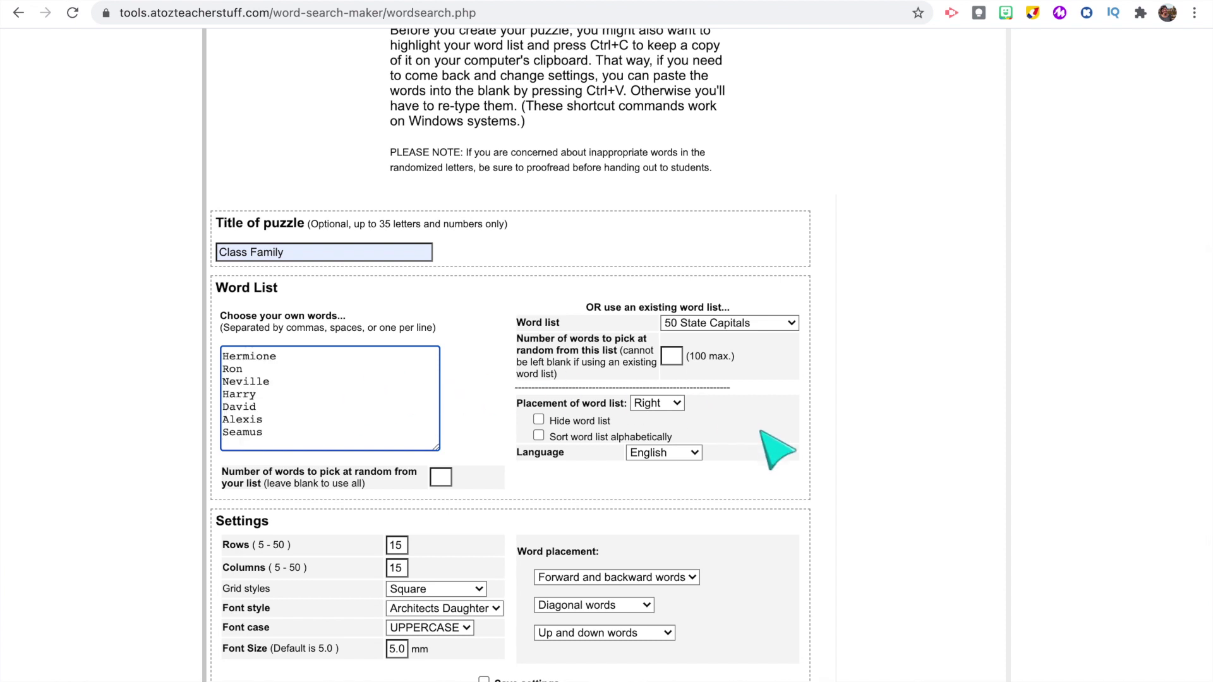
left_click(542, 430)
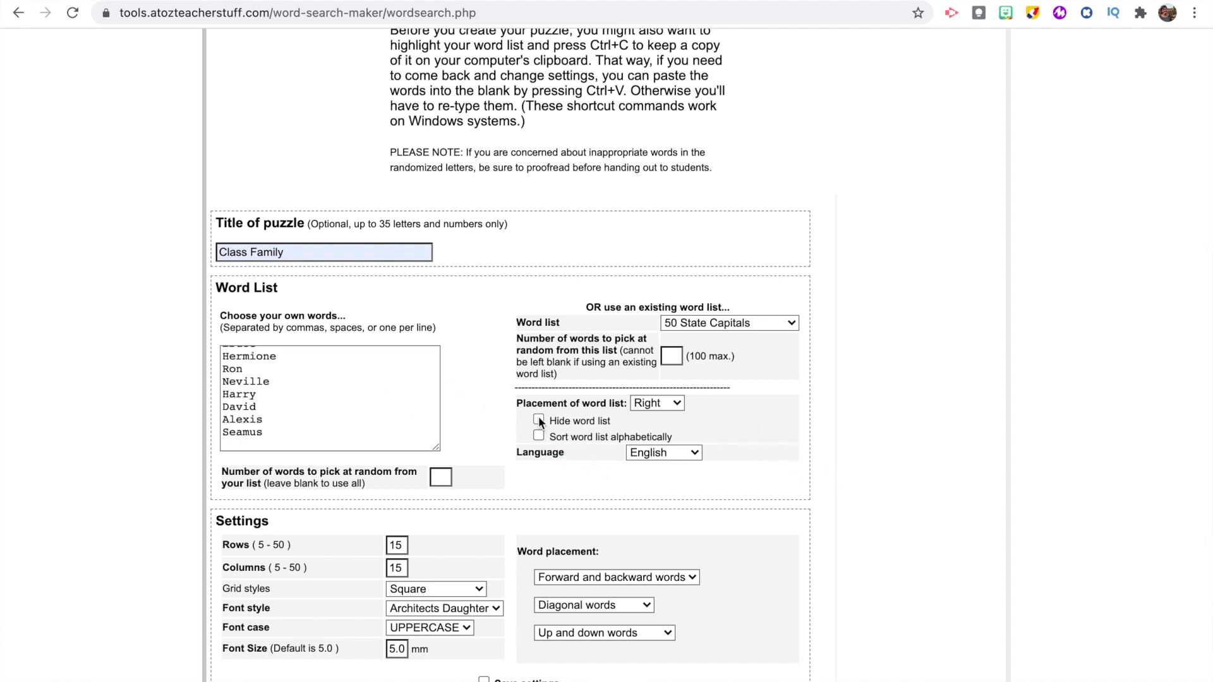
- Choose the 25x24 Heart grid with Open Sans font and create the puzzle
scroll(539, 422, "down", 3)
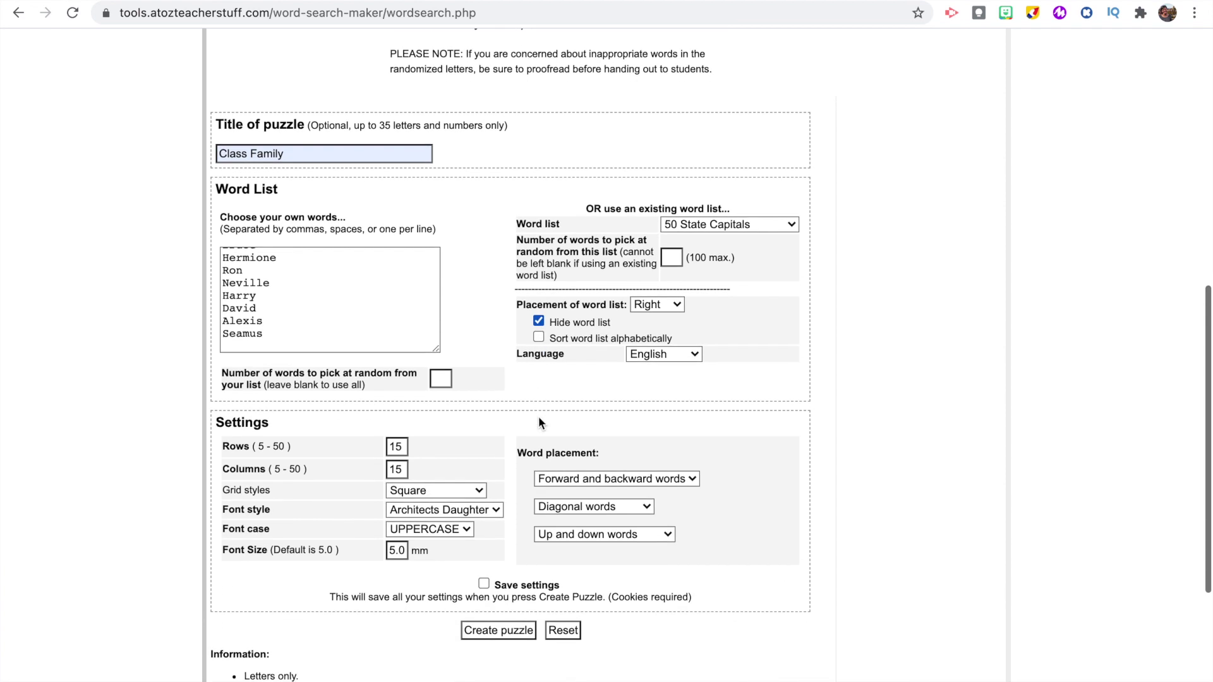
left_click(442, 442)
left_click(466, 441)
left_click(483, 463)
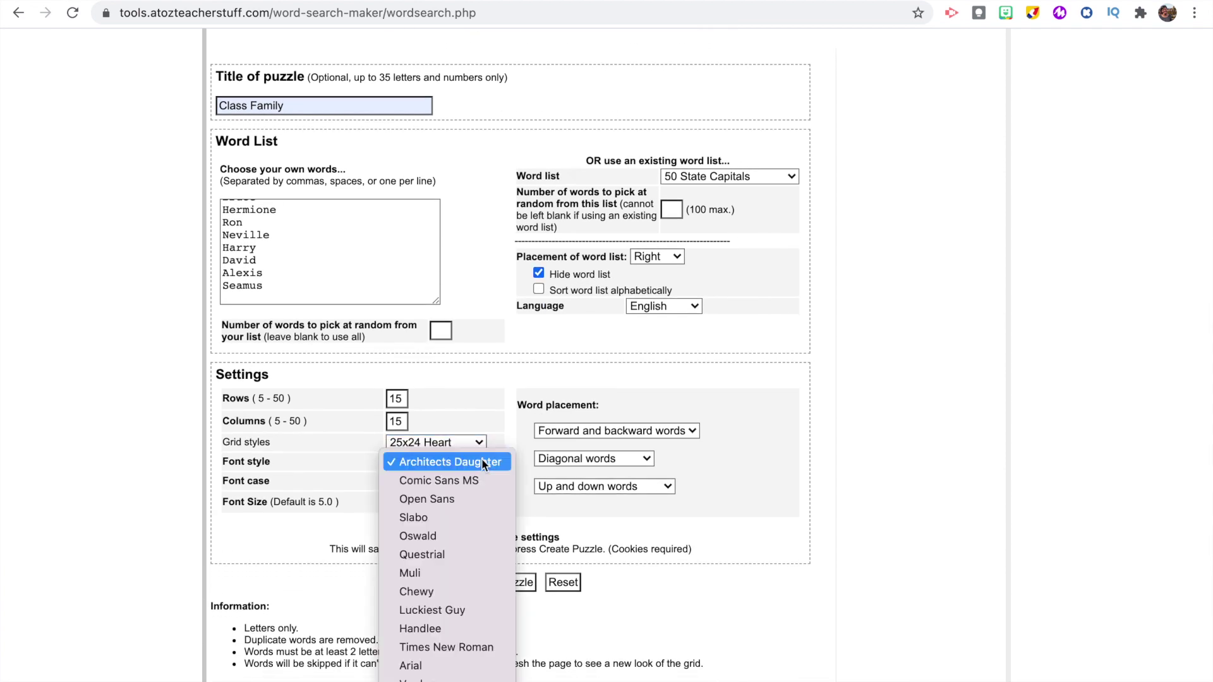
left_click(483, 499)
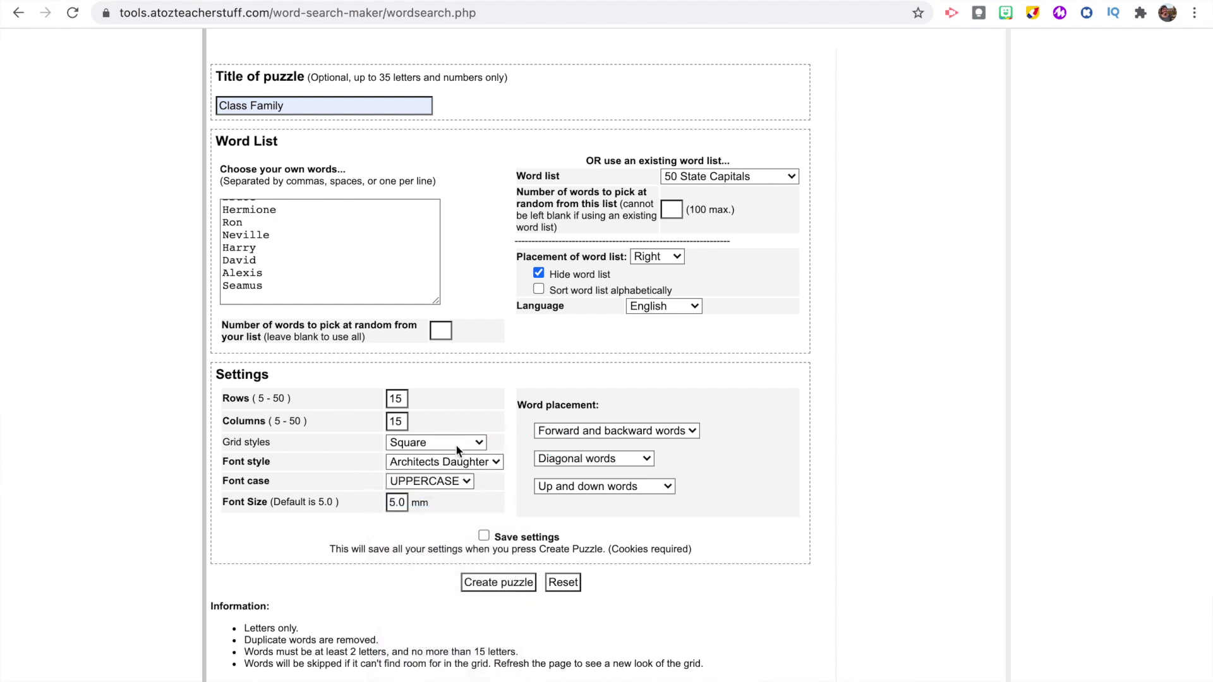
left_click(456, 443)
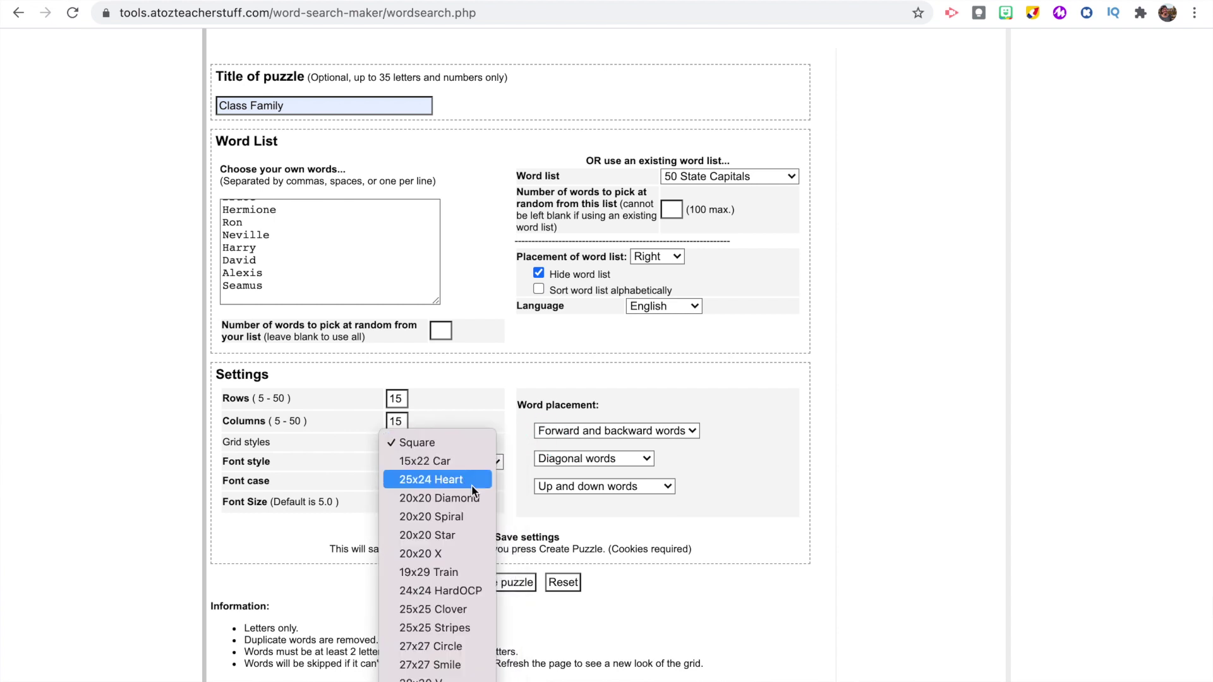
scroll(442, 672, "down", 2)
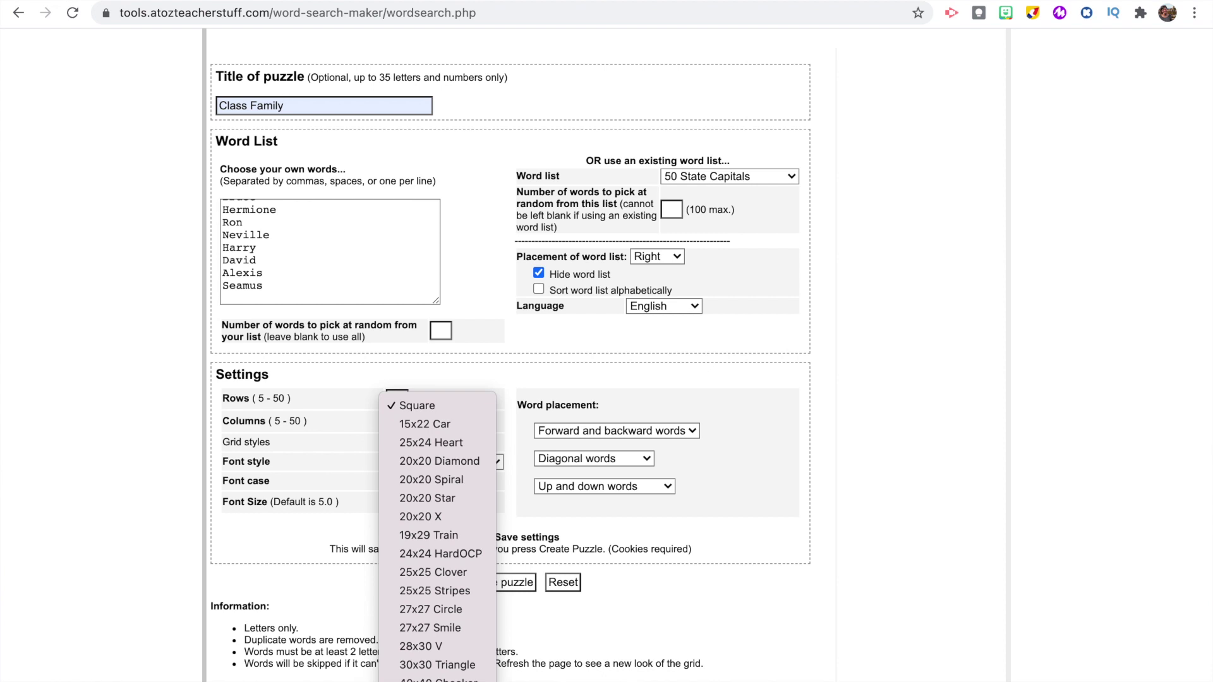
left_click(457, 442)
left_click(503, 584)
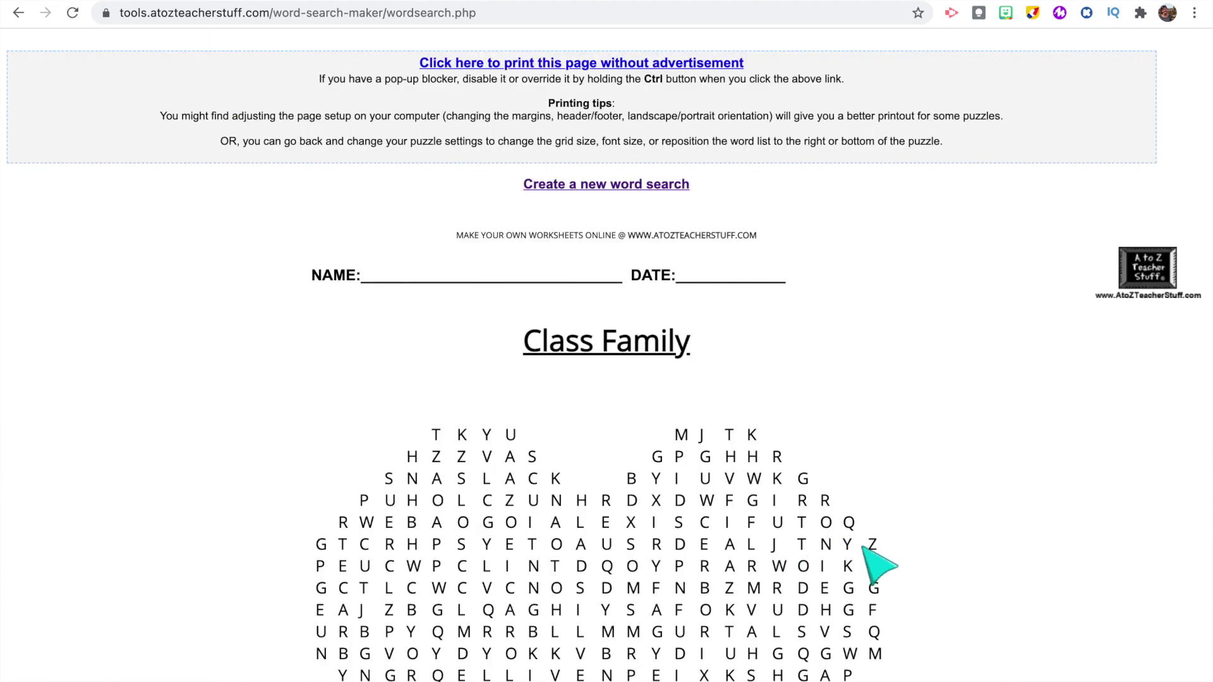
- Set the word search image file as the Jamboard frame background
scroll(875, 562, "down", 3)
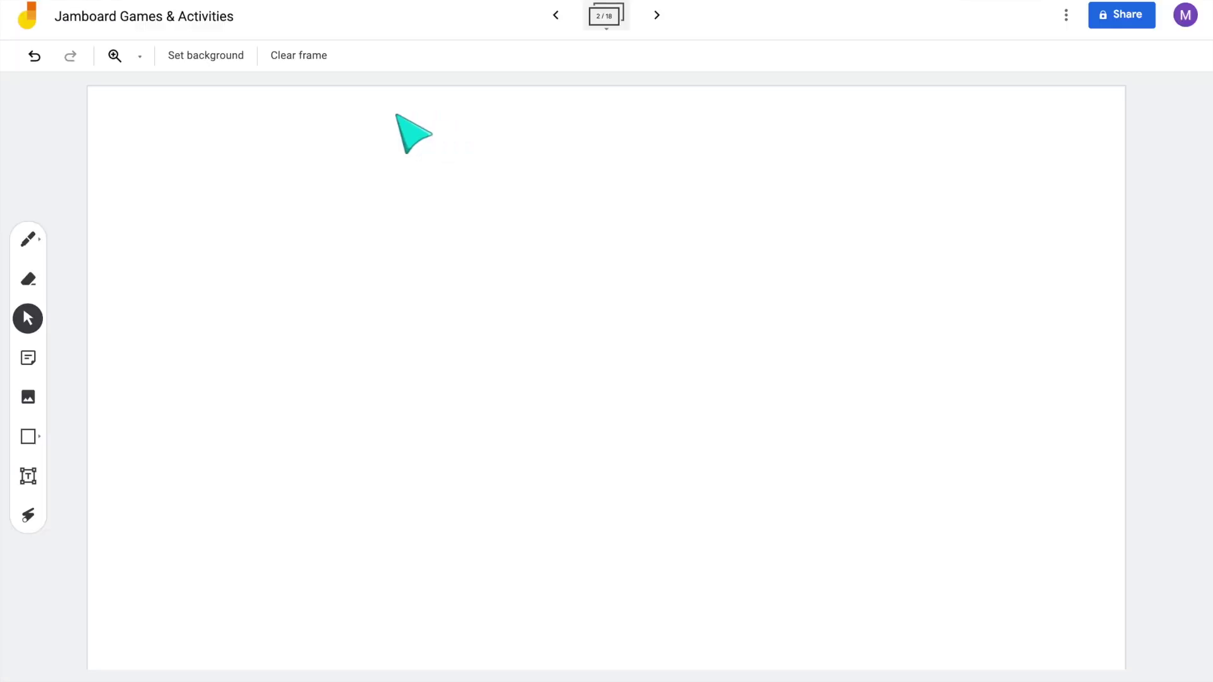
left_click(219, 55)
left_click(425, 172)
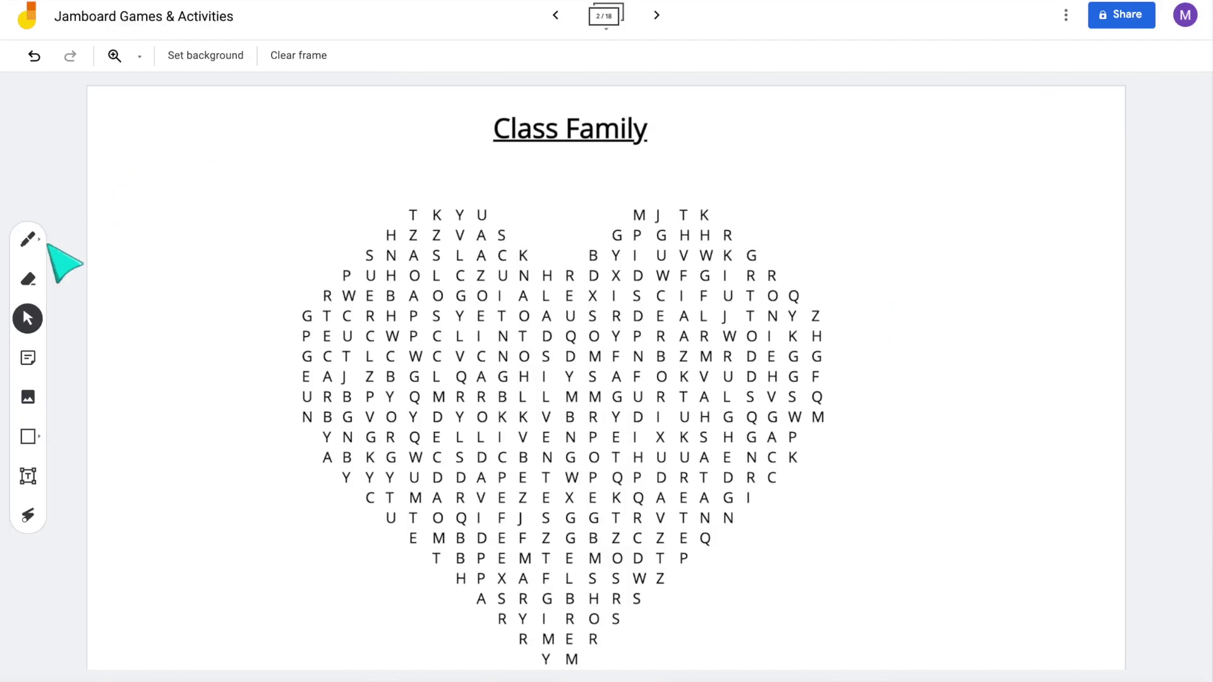
- With an orange highlighter, mark the diagonal H-to-Y name, the fifth-row name, and the backward YNGRQ-row name
left_click(28, 240)
left_click(150, 248)
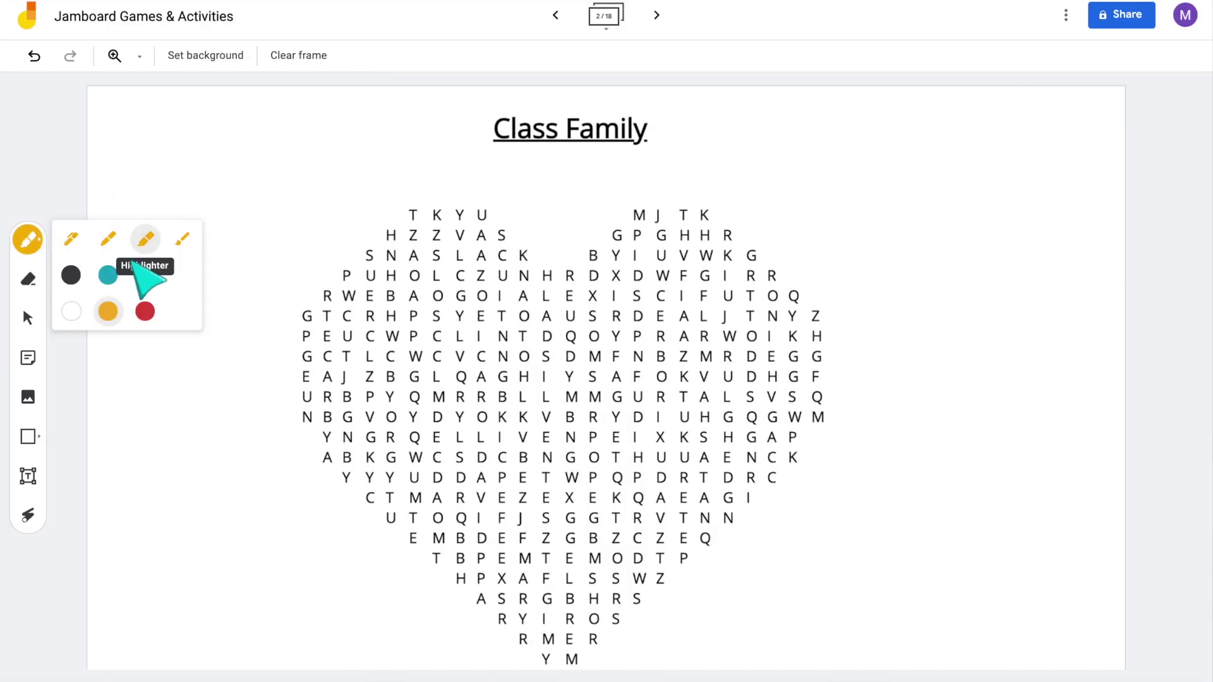
left_click(109, 312)
left_click_drag(461, 577, 549, 662)
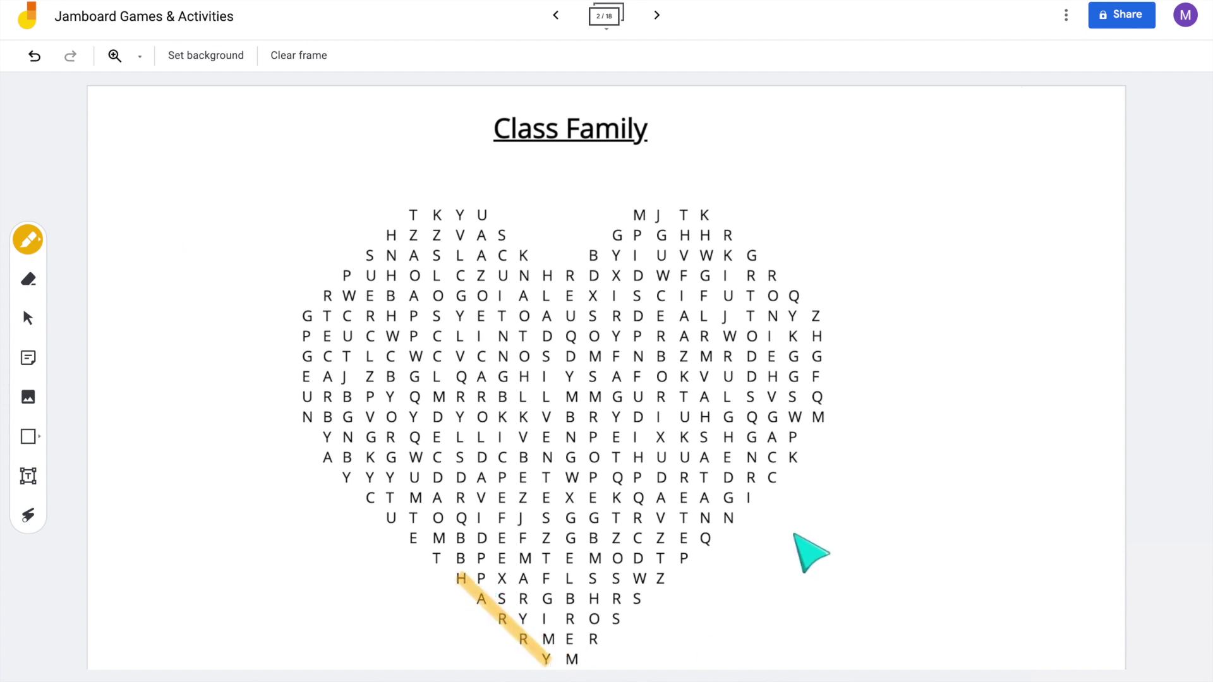
left_click_drag(519, 295, 643, 297)
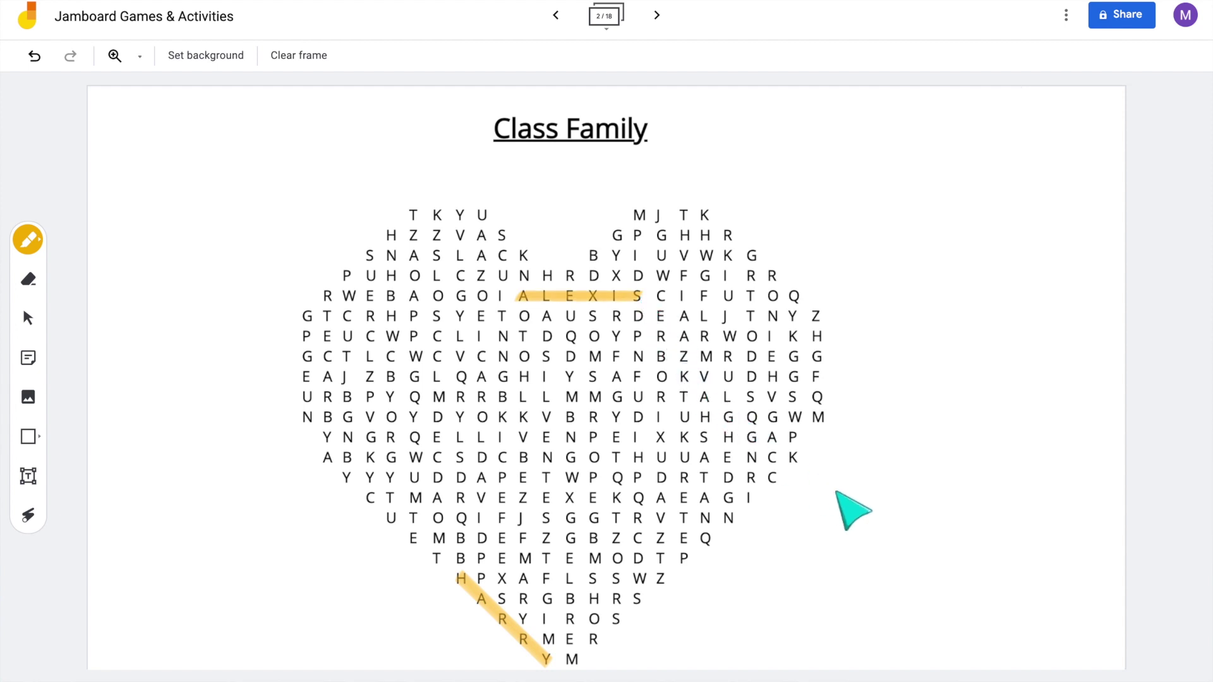
left_click_drag(576, 437, 427, 438)
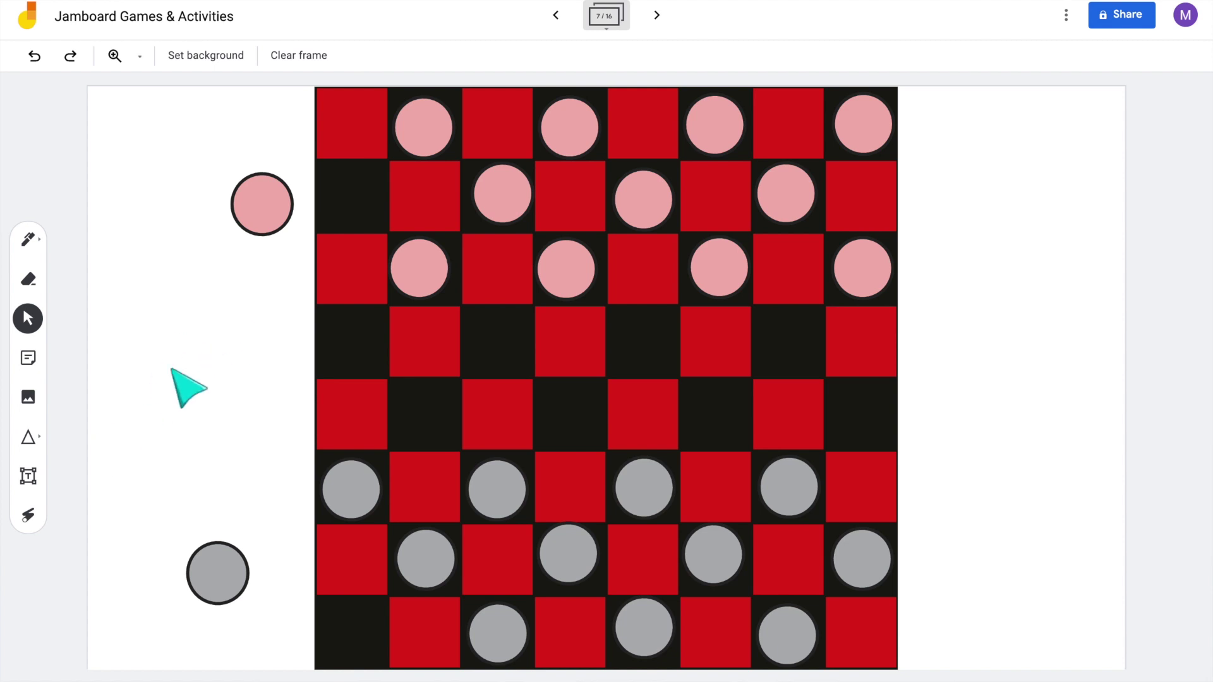
- Place the loose pink checker on the empty second-row square and the grey one bottom-left
left_click(259, 205)
left_click_drag(246, 206, 341, 199)
left_click_drag(225, 583, 355, 640)
- Move a grey checker diagonally forward, jump it with a pink checker, and remove the captured piece
left_click(510, 486)
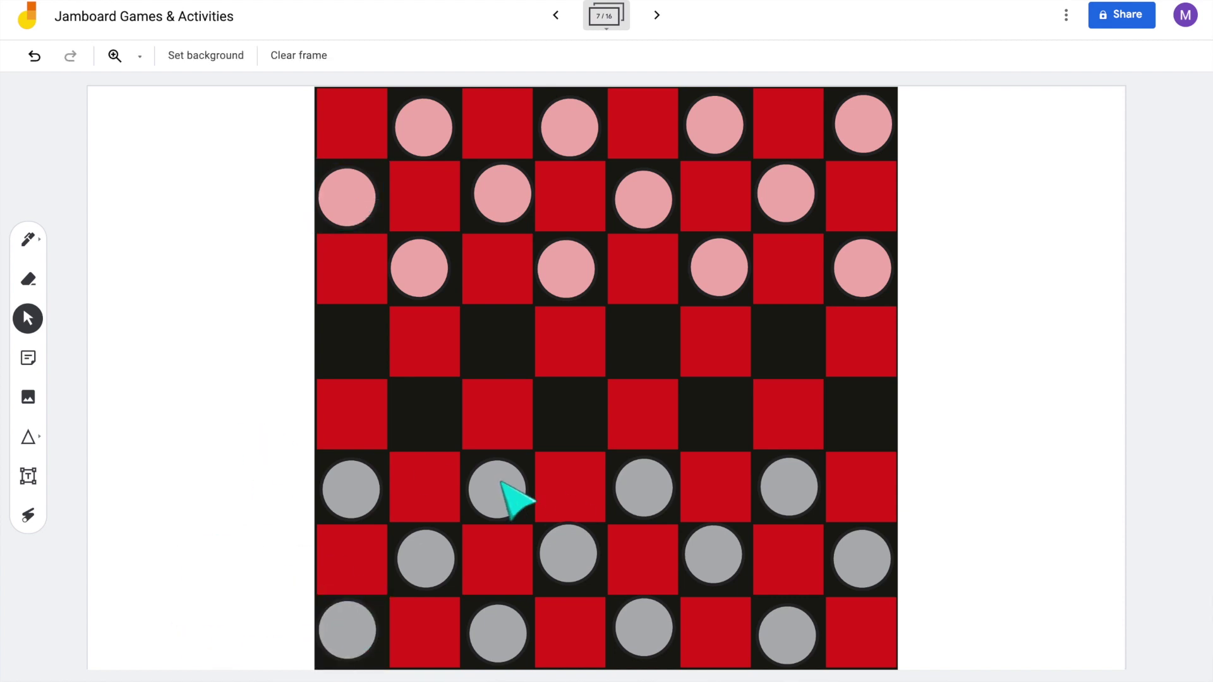
left_click_drag(509, 486, 430, 414)
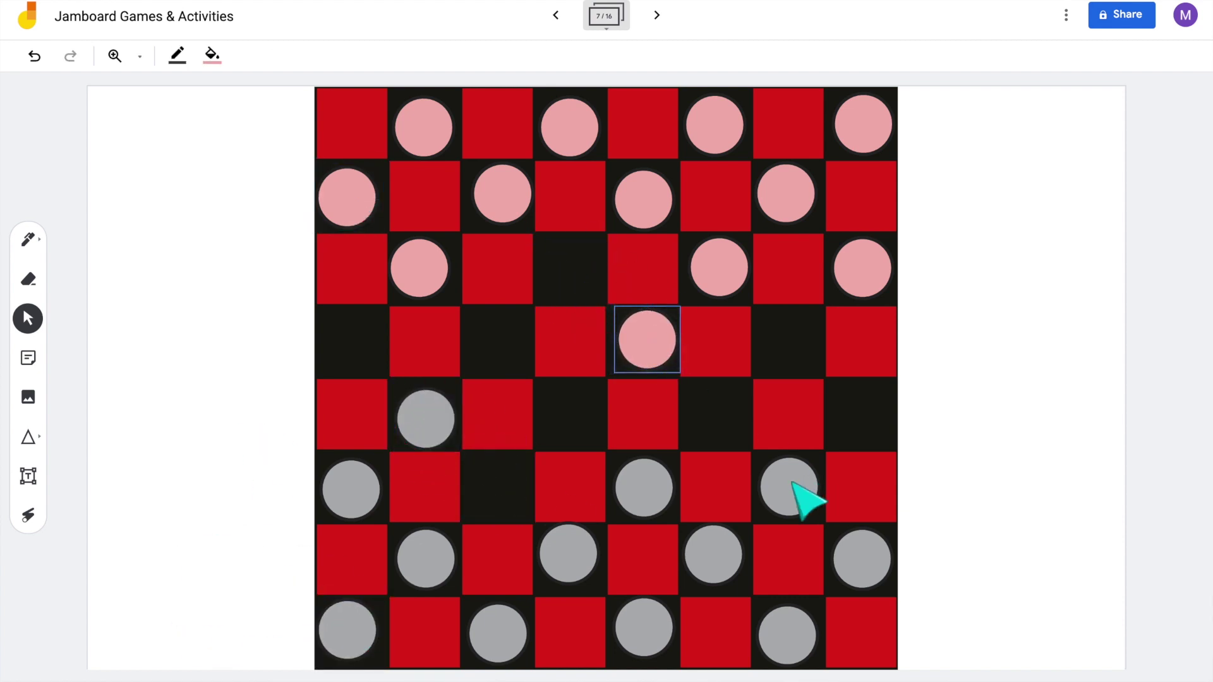
left_click_drag(657, 349, 804, 499)
left_click_drag(737, 430, 237, 180)
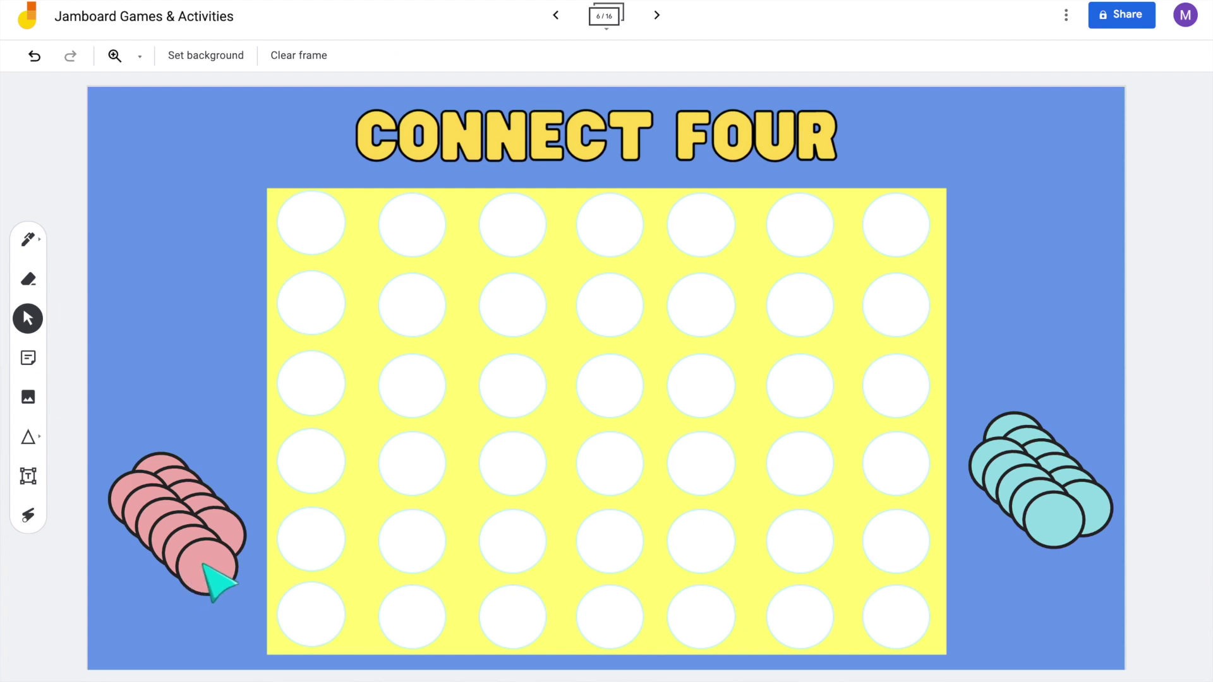
- Place a pink chip in the bottom row's second hole and a teal chip in the fifth
left_click_drag(203, 564, 409, 610)
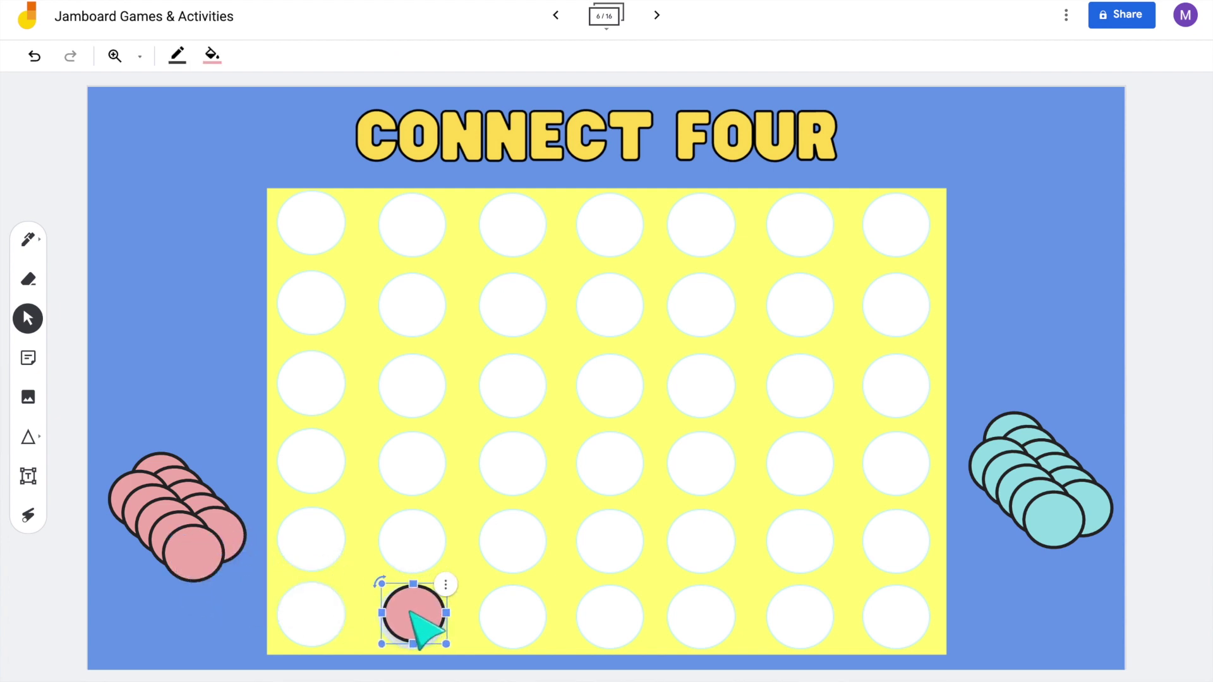
left_click(969, 556)
left_click_drag(1055, 533, 926, 546)
left_click_drag(756, 587, 698, 619)
left_click(1083, 400)
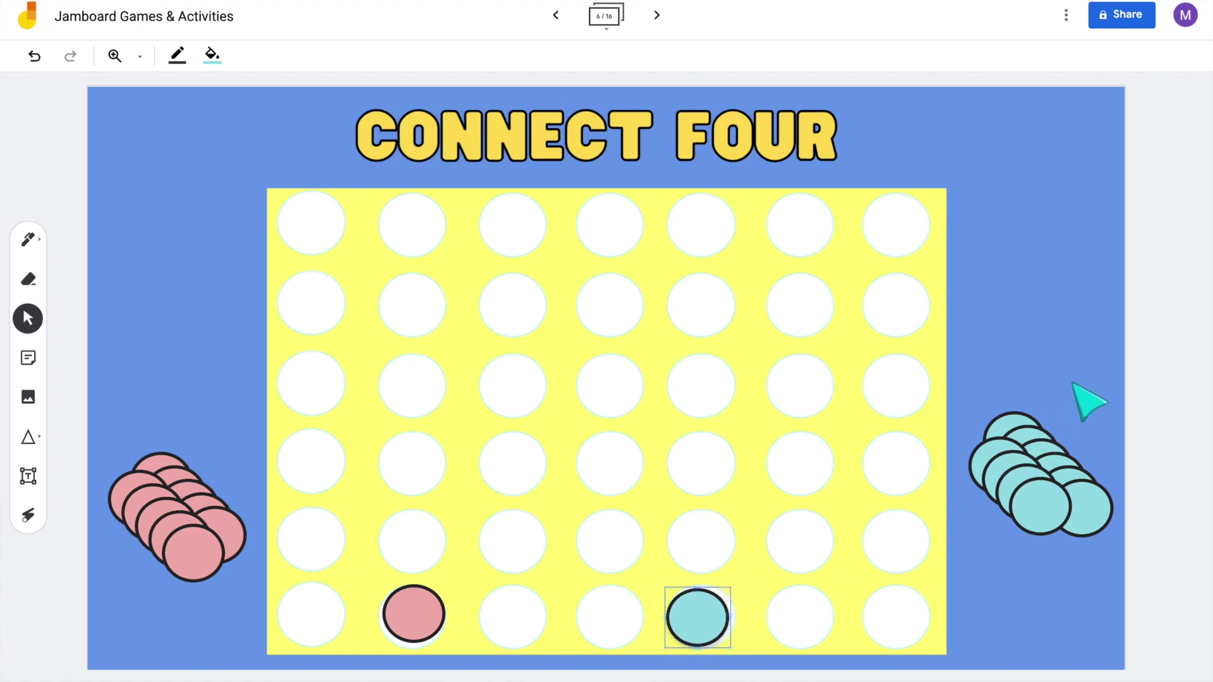